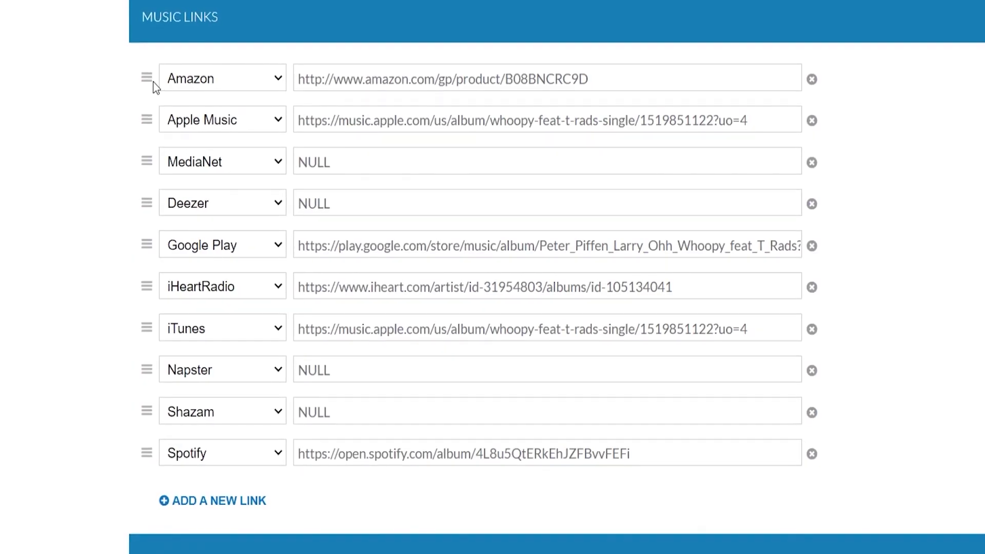
Step: Move the Amazon entry lower in the music links and choose a service for the empty social media link
drag(149, 77, 155, 154)
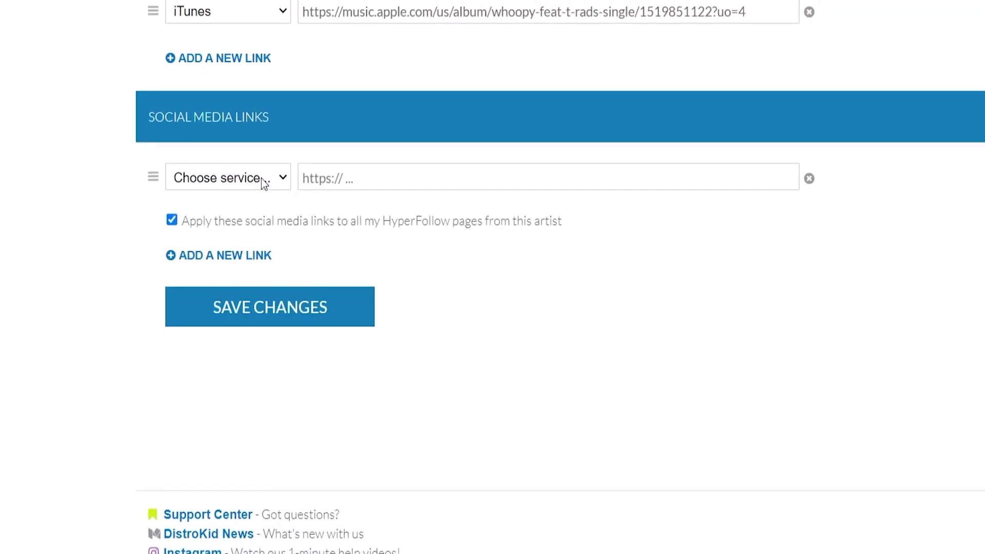
click(261, 177)
click(242, 232)
click(359, 184)
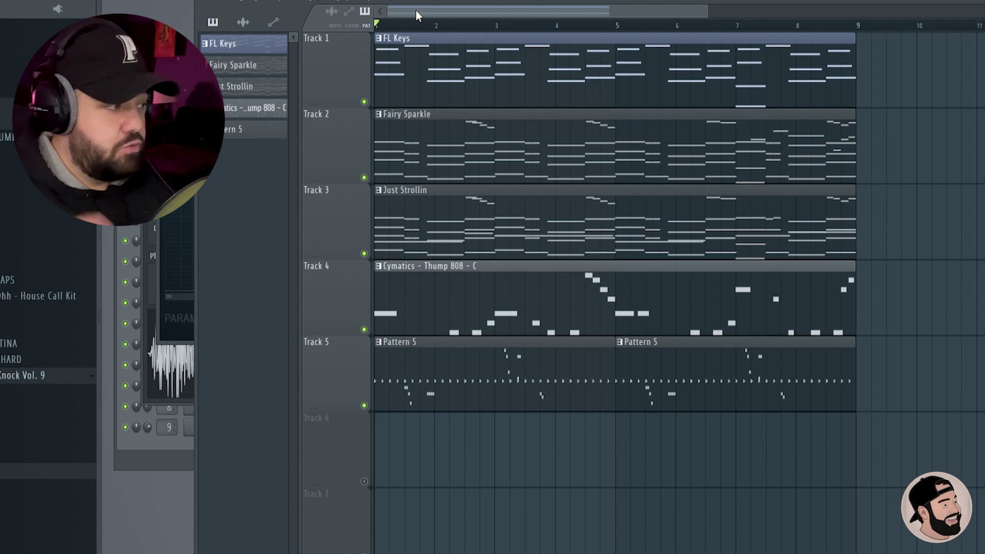
key(space)
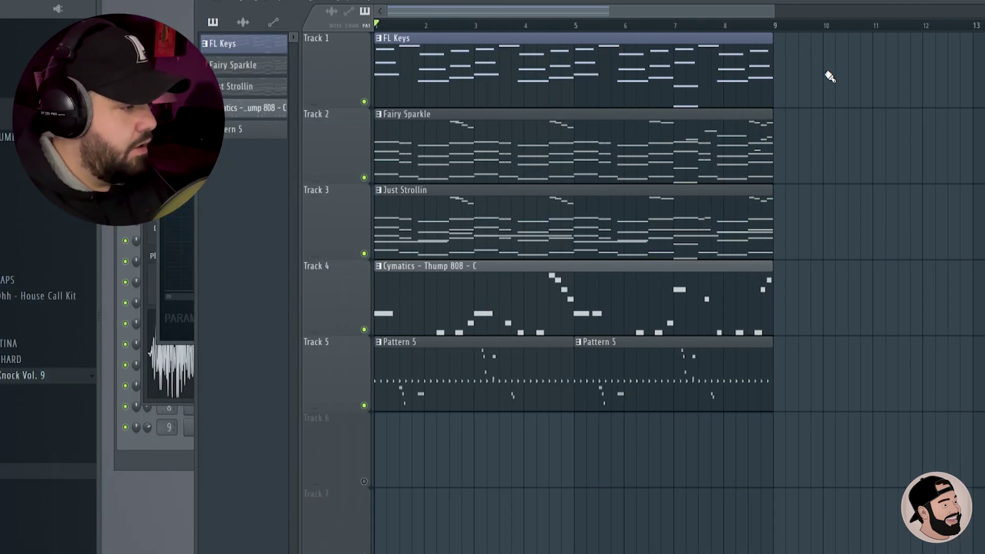
drag(829, 76, 524, 201)
drag(473, 231, 393, 289)
ctrl+click(819, 275)
scroll(575, 306, down, 1)
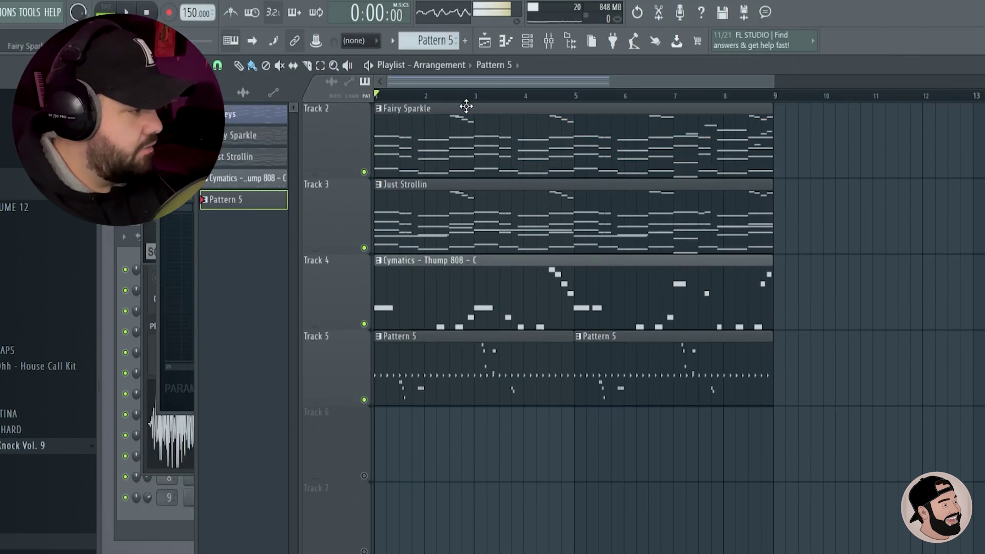
Step: Bring up the drum channels of Pattern 5, and split Pattern 5 by channel into separate patterns on the playlist
key(F6)
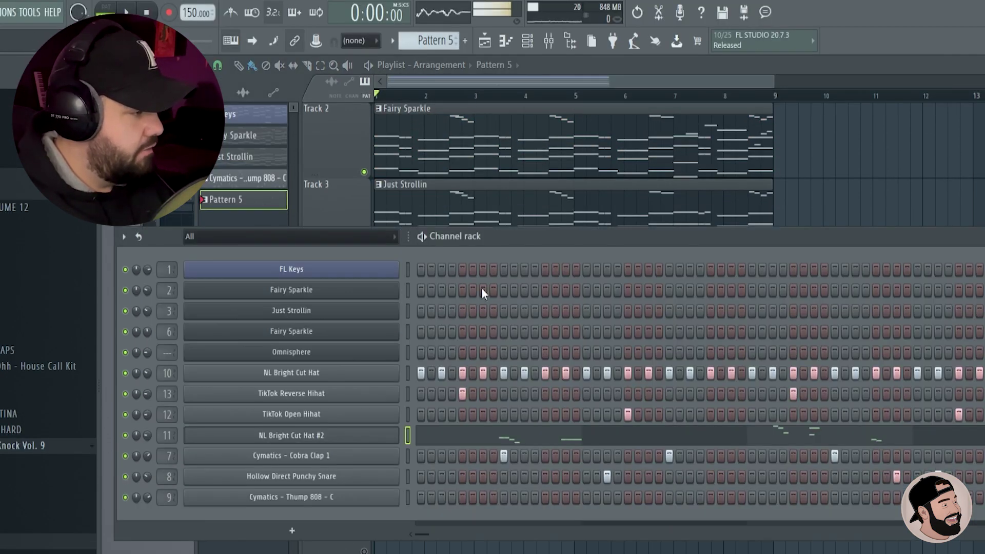
drag(537, 240, 495, 245)
key(F5)
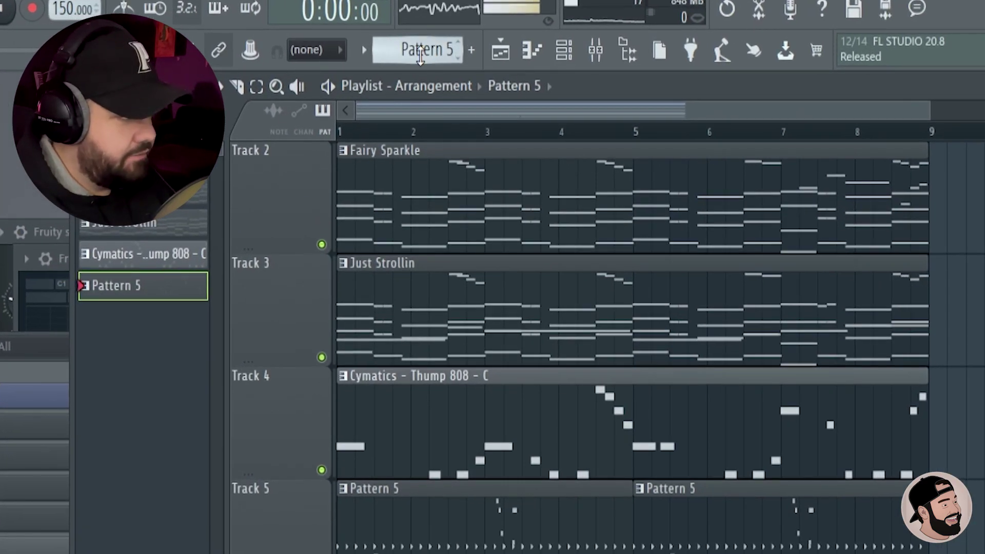
click(420, 56)
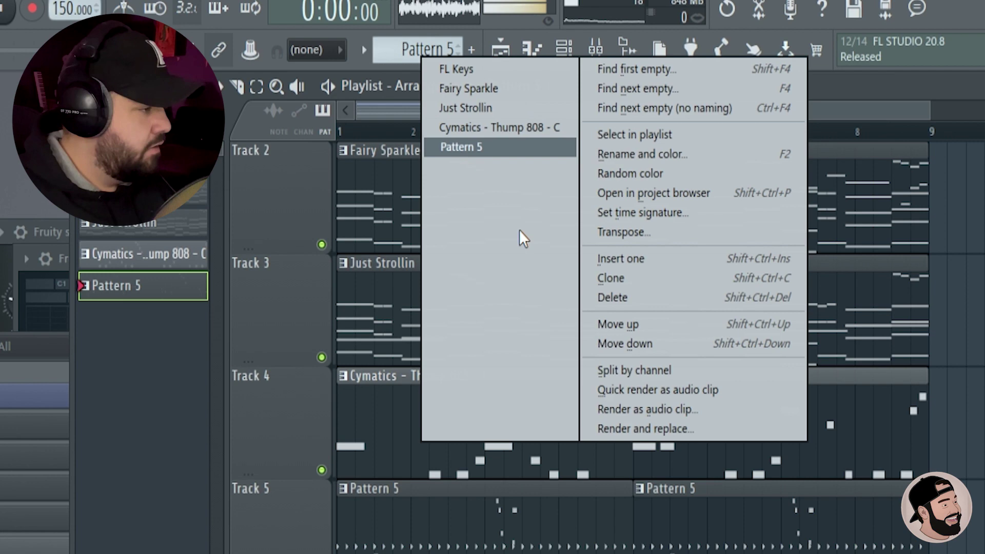
click(629, 370)
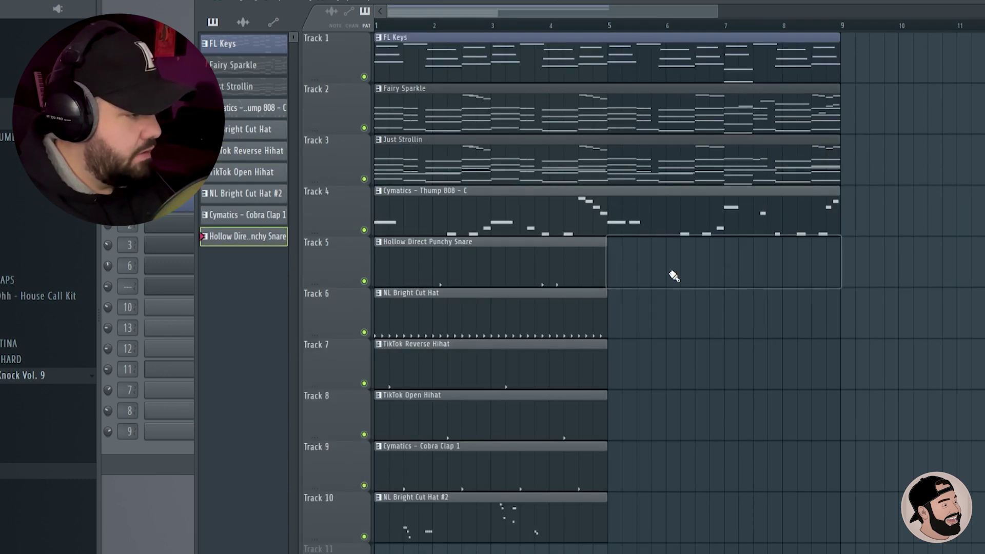
Step: Select the drum clips on Tracks 5 to 10 and duplicate them once so they also fill bars 5 to 8
drag(650, 237, 414, 491)
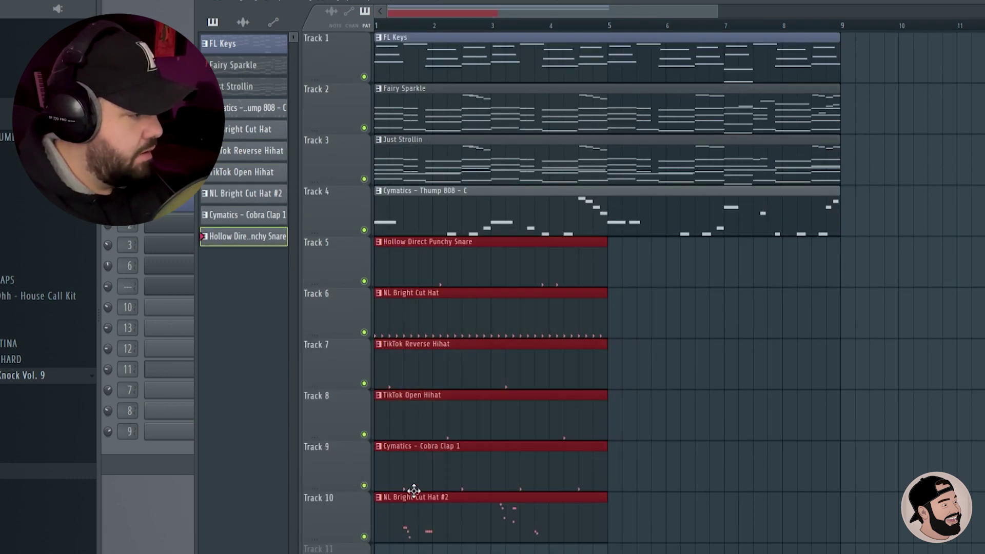
key(ctrl+b)
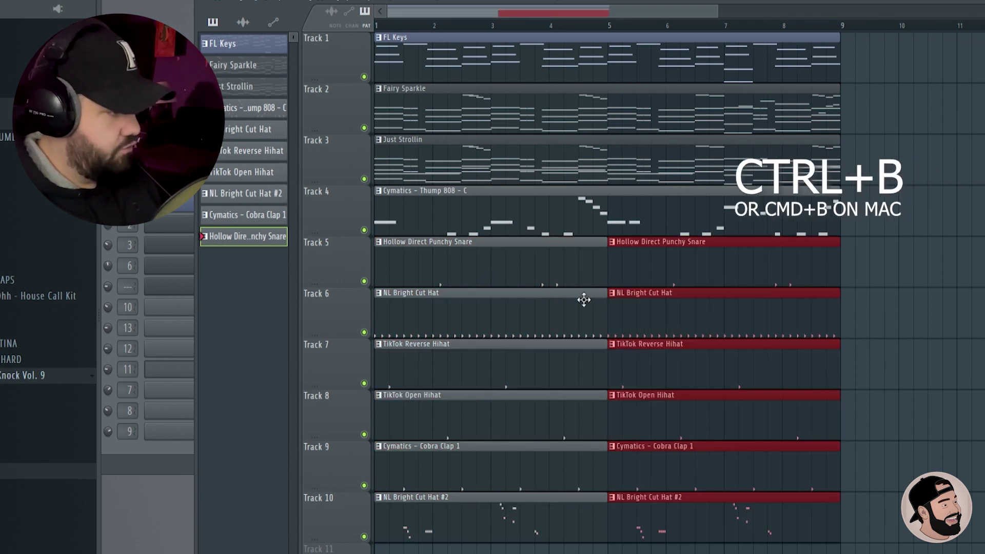
key(ctrl+d)
Step: Select the clips on all ten tracks and repeat the whole eight-bar section from bar 9 onward
scroll(892, 297, down, 3)
scroll(931, 293, up, 2)
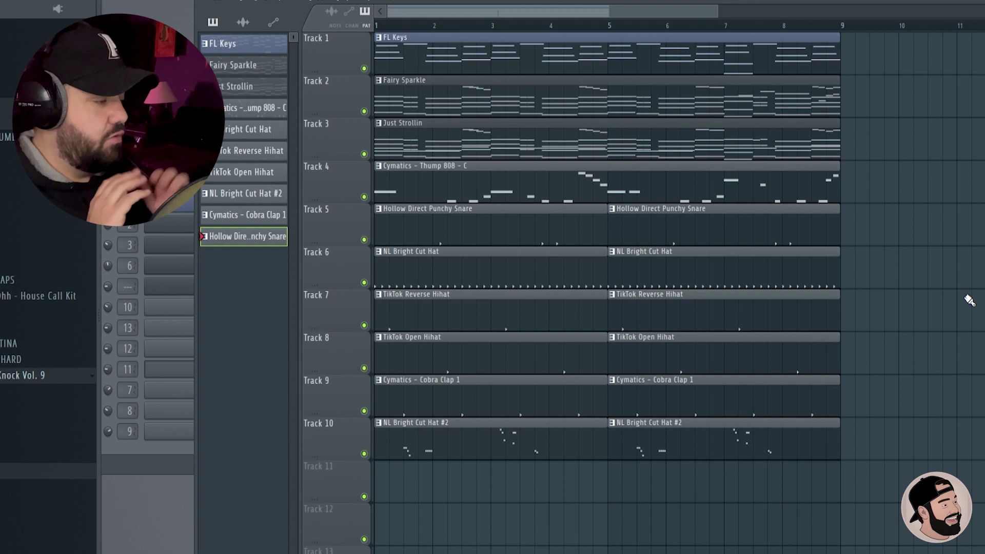
scroll(744, 260, down, 3)
drag(757, 461, 377, 36)
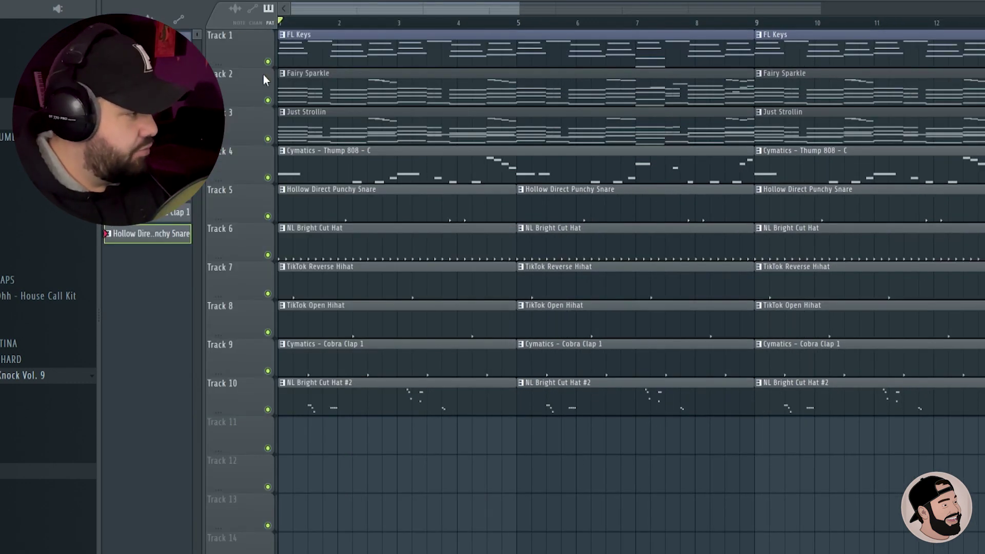
Step: Solo the FL Keys track and listen to it alone, and listen to it together with the Just Strollin track
right_click(268, 61)
key(space)
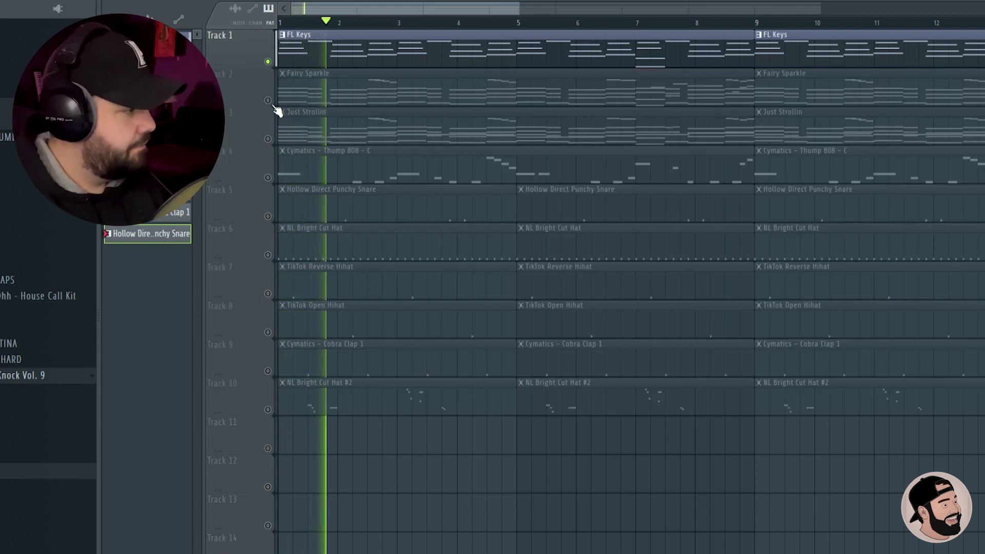
key(space)
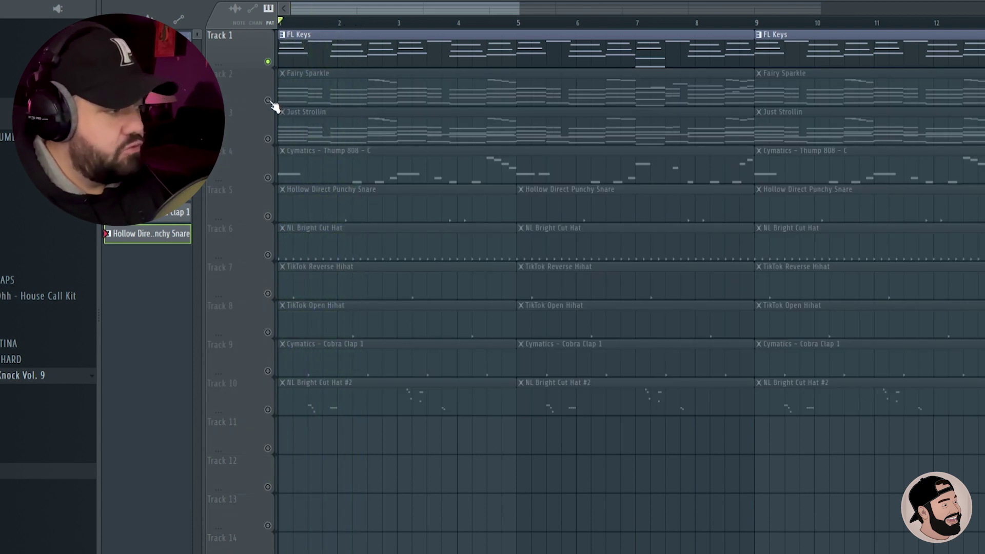
click(267, 100)
click(268, 138)
key(space)
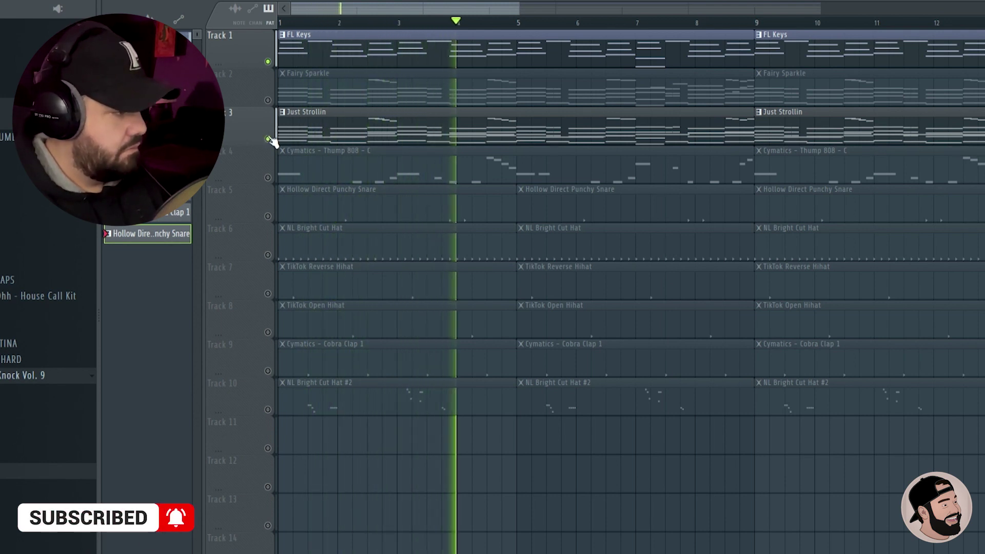
key(space)
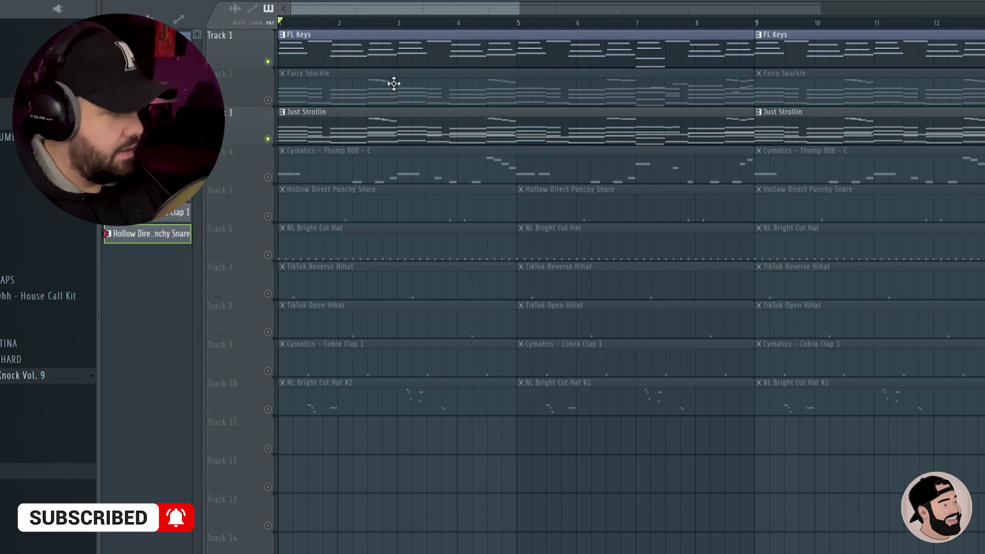
Step: Delete the first Fairy Sparkle clip and the first Cymatics - Thump 808 clip from bars 1 to 8
right_click(385, 89)
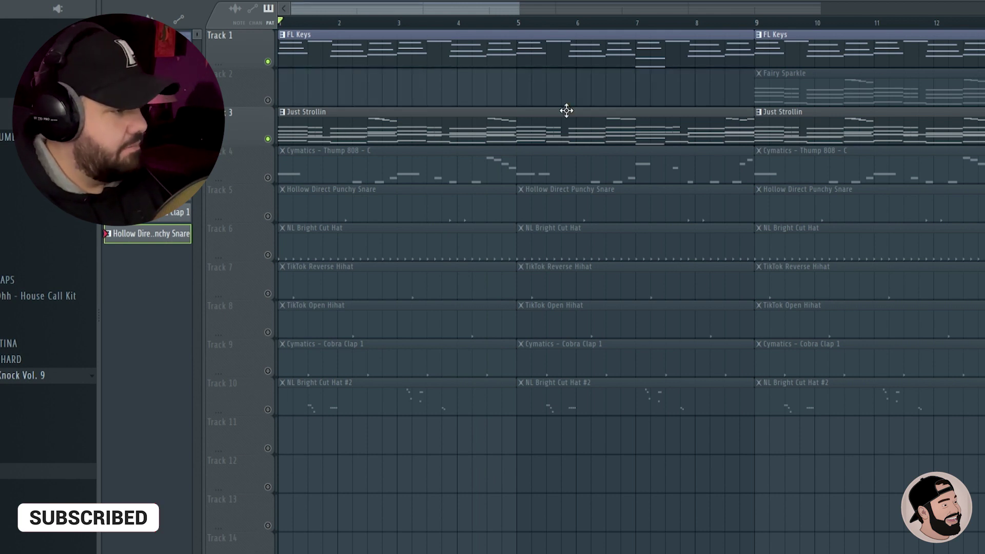
ctrl+scroll(282, 201, down, 2)
right_click(291, 170)
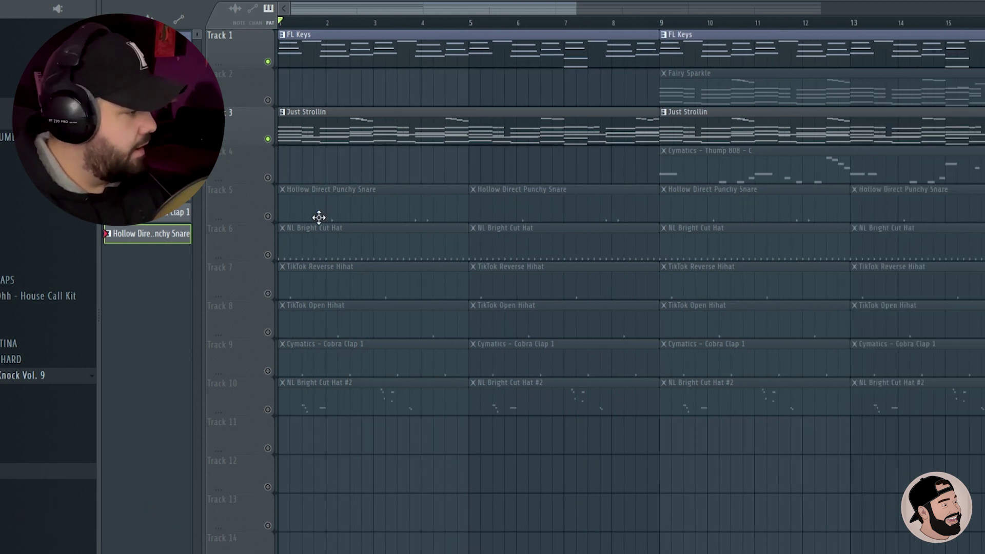
Step: Delete all drum clips from bars 1 to 4, plus the snare and NL Bright Cut Hat #2 clips from bars 5 to 8
drag(339, 220, 331, 429)
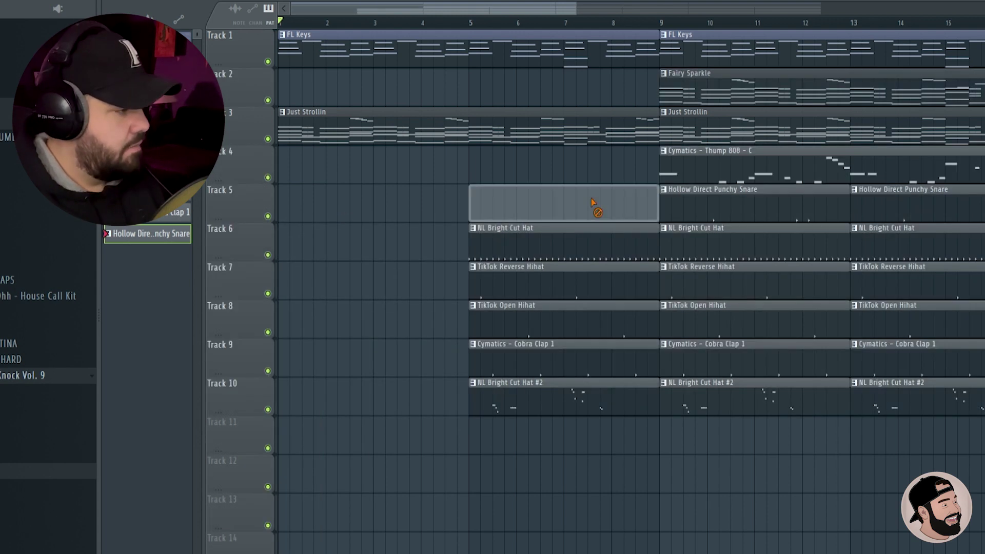
right_click(594, 204)
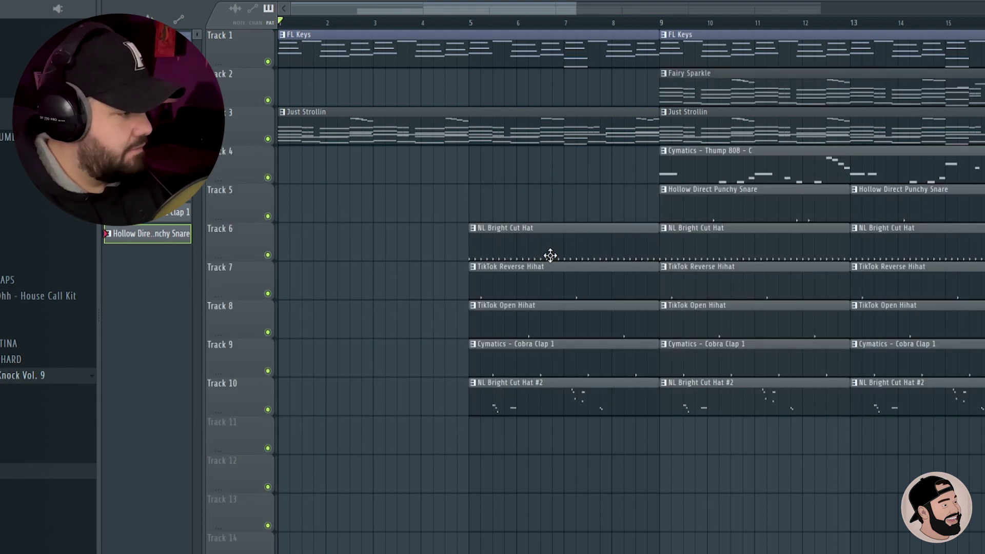
right_click(564, 391)
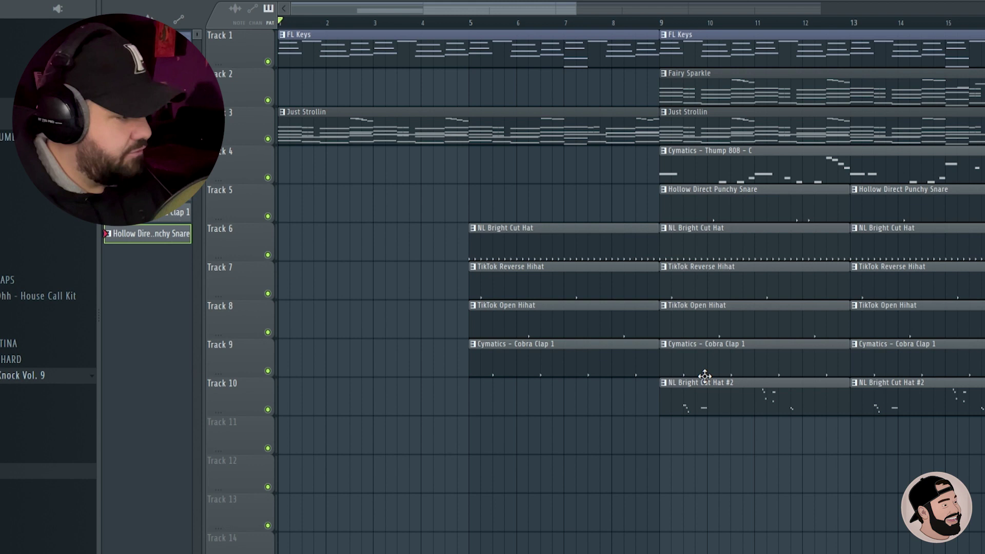
Step: Move the NL Bright Cut Hat #2 track up to directly below the NL Bright Cut Hat track, and play back the intro
drag(239, 405, 258, 282)
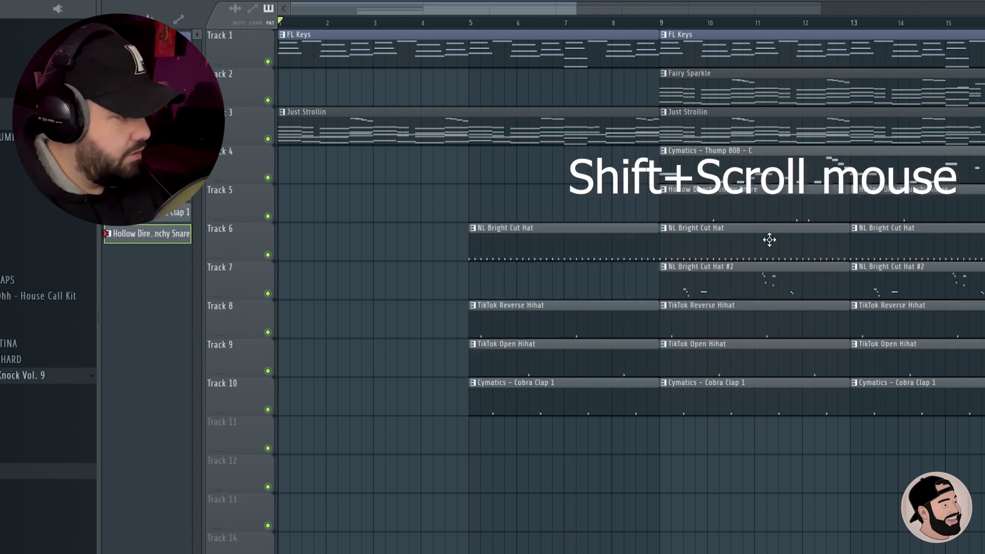
scroll(576, 236, down, 4)
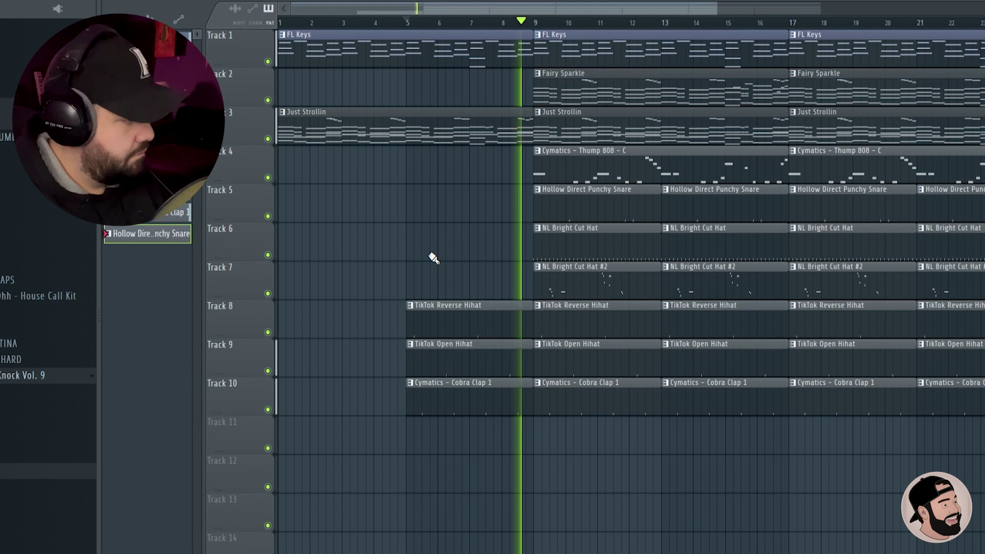
key(space)
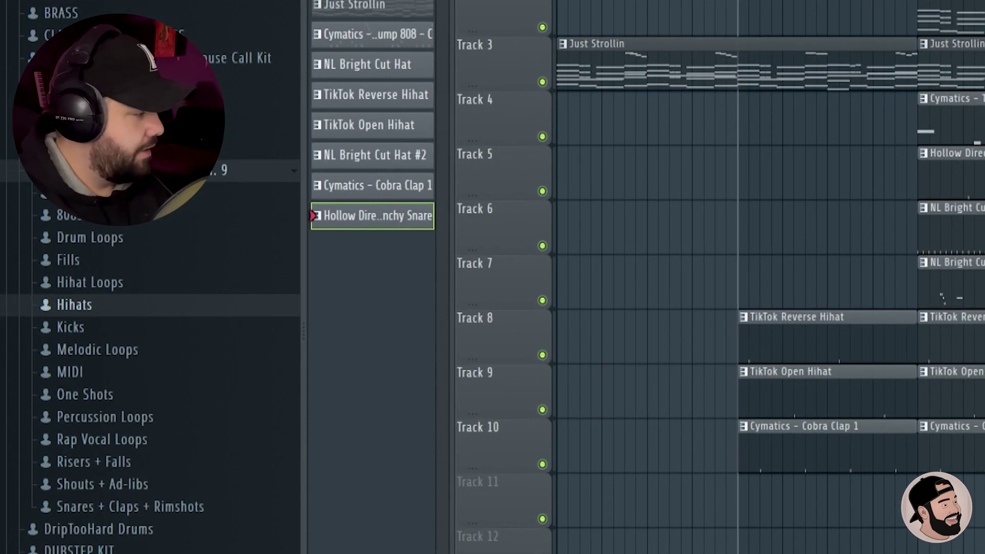
Step: Add the Charged Up Clean Bright Riser sample from Risers + Falls to Track 11, with its end aligned to bar 9
scroll(134, 235, down, 2)
click(134, 235)
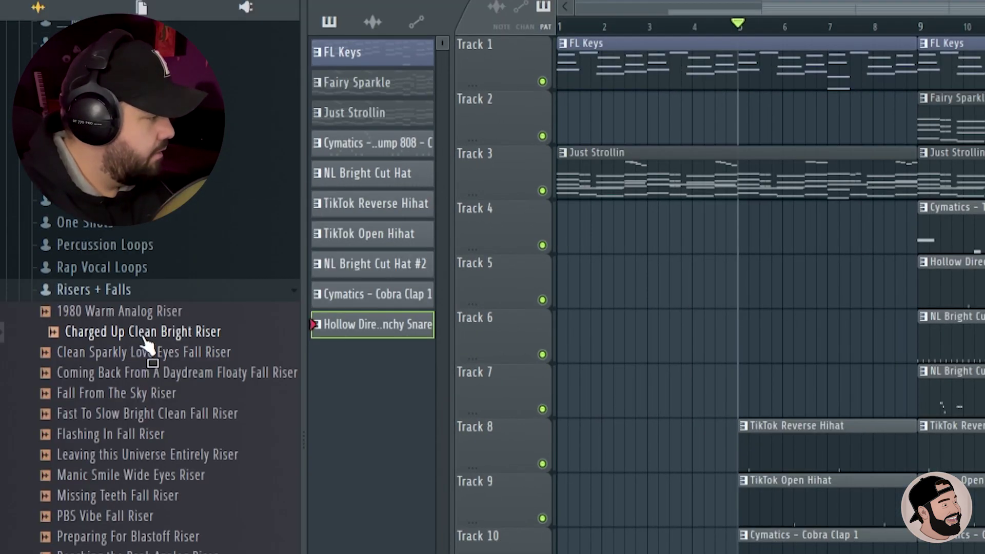
drag(142, 336, 387, 365)
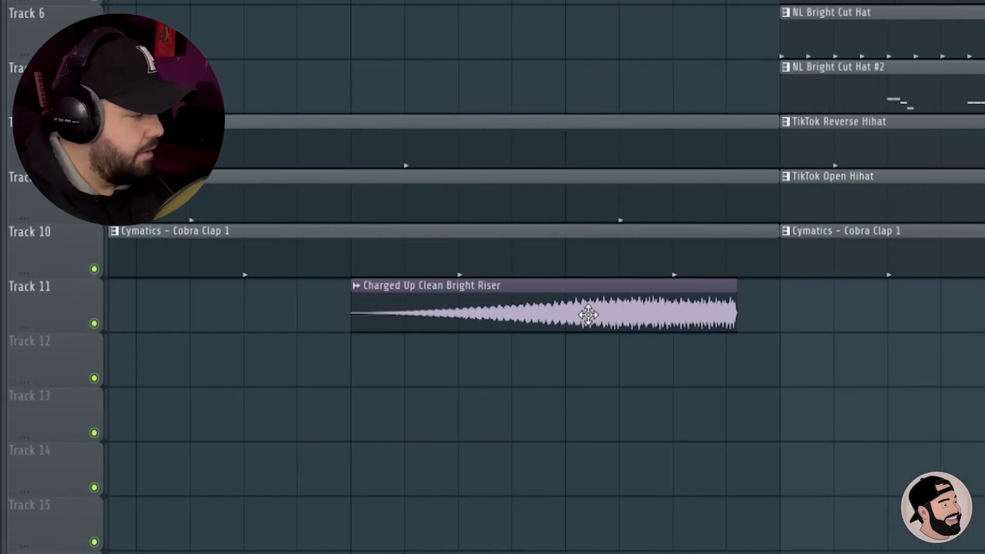
drag(588, 314, 661, 298)
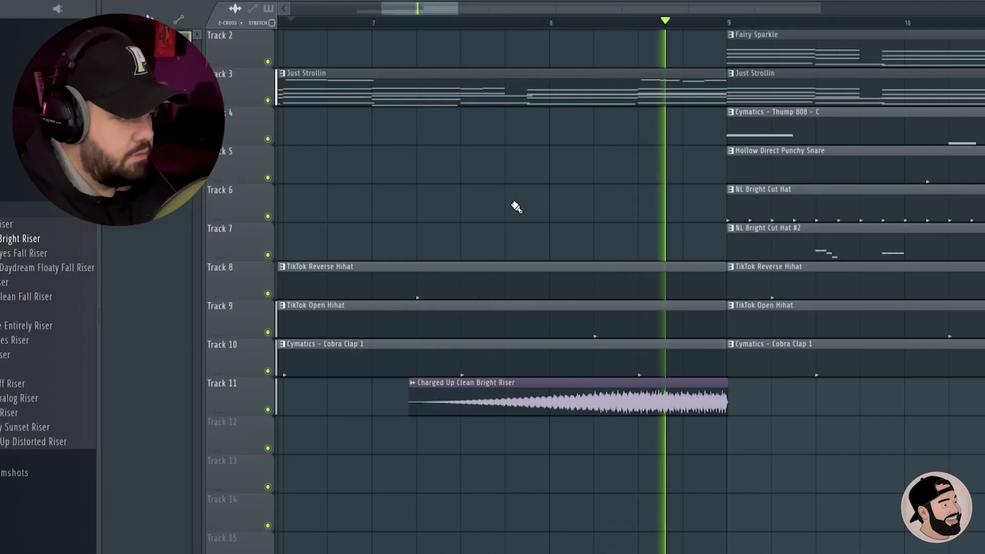
Step: Cut the riser's low and high frequencies with bands 1 and 7 of Fruity parametric EQ 2 while listening to it in the arrangement
scroll(675, 178, down, 3)
key(space)
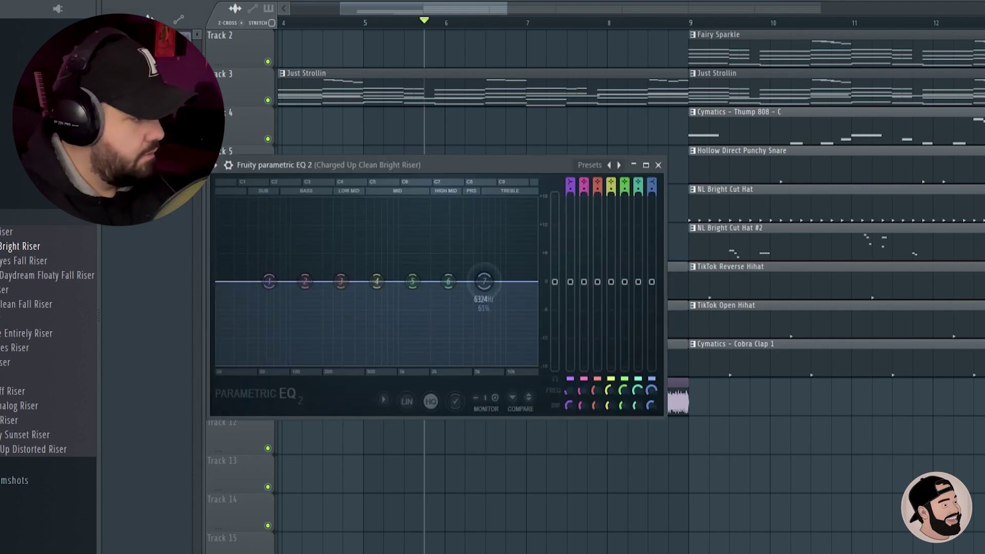
drag(486, 282, 481, 367)
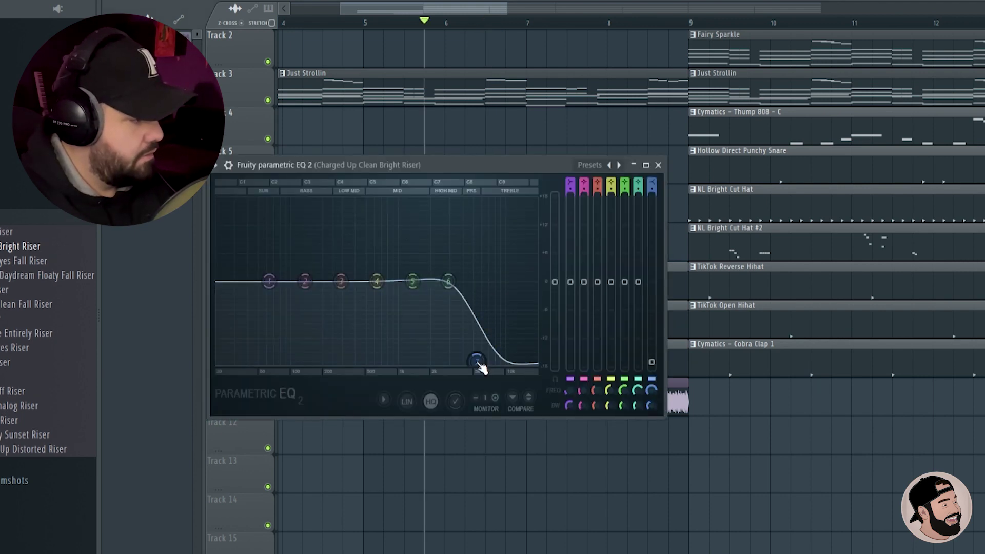
key(space)
drag(269, 281, 294, 363)
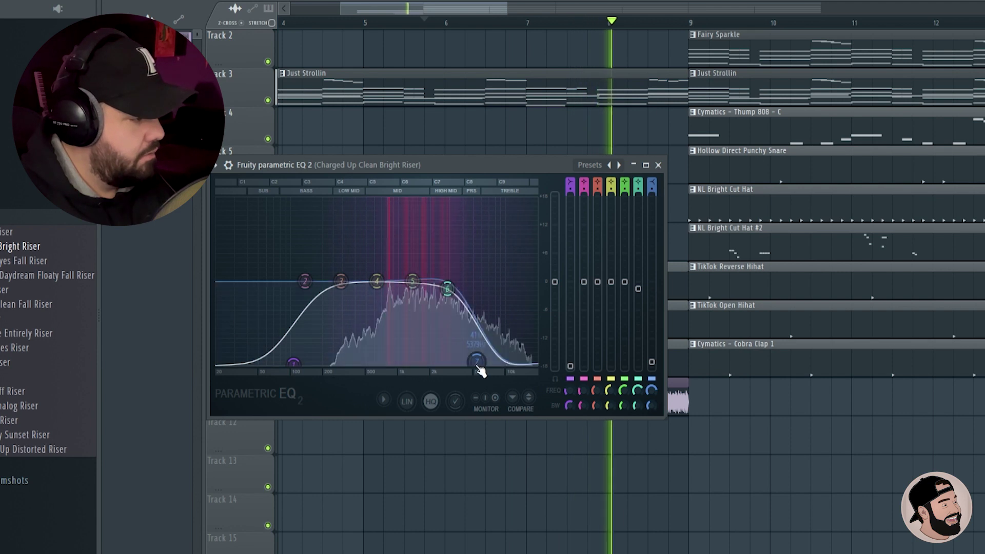
key(space)
key(Escape)
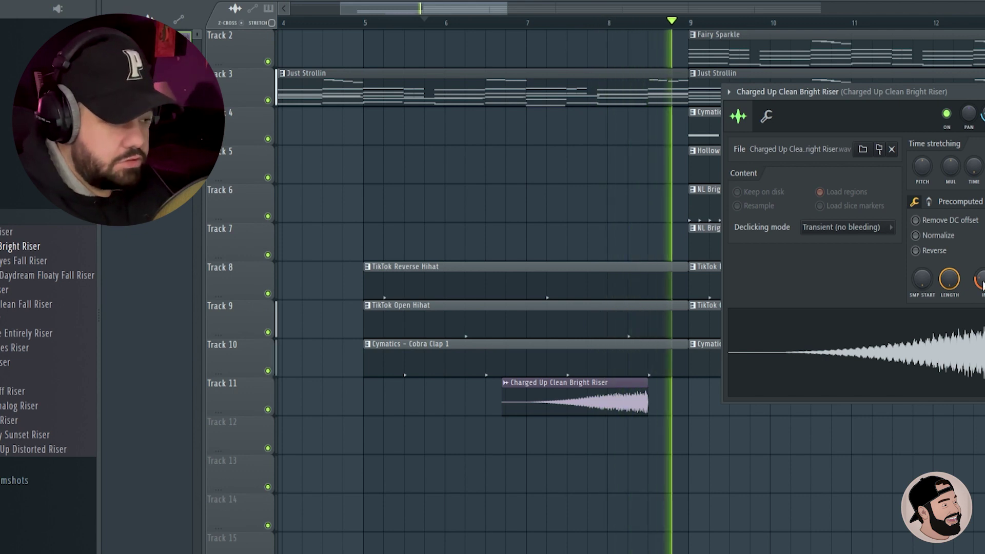
key(space)
key(Escape)
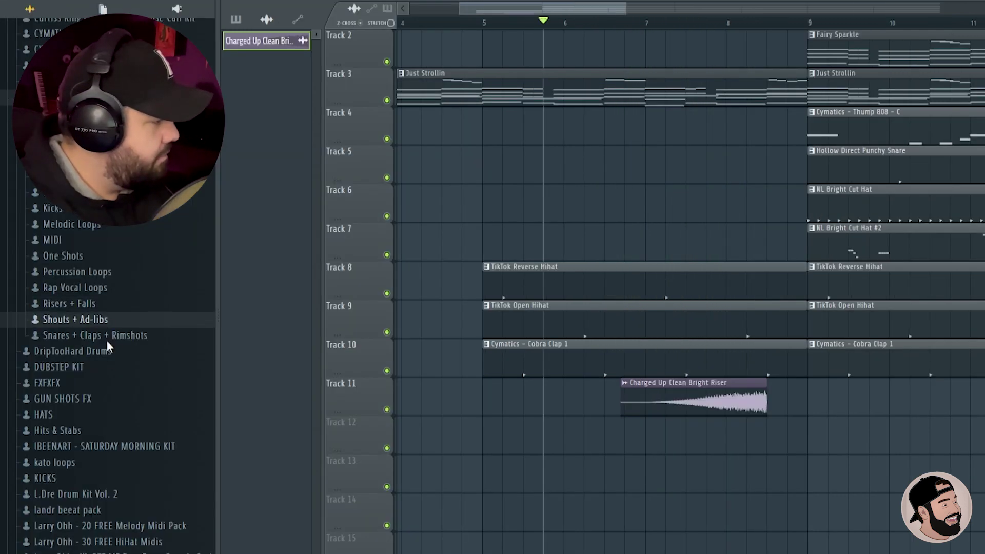
Step: Audition Shouts + Ad-libs samples and add Pshooo Flyby FX Reverb Vocal to Track 12 with its peak at bar 9
click(106, 321)
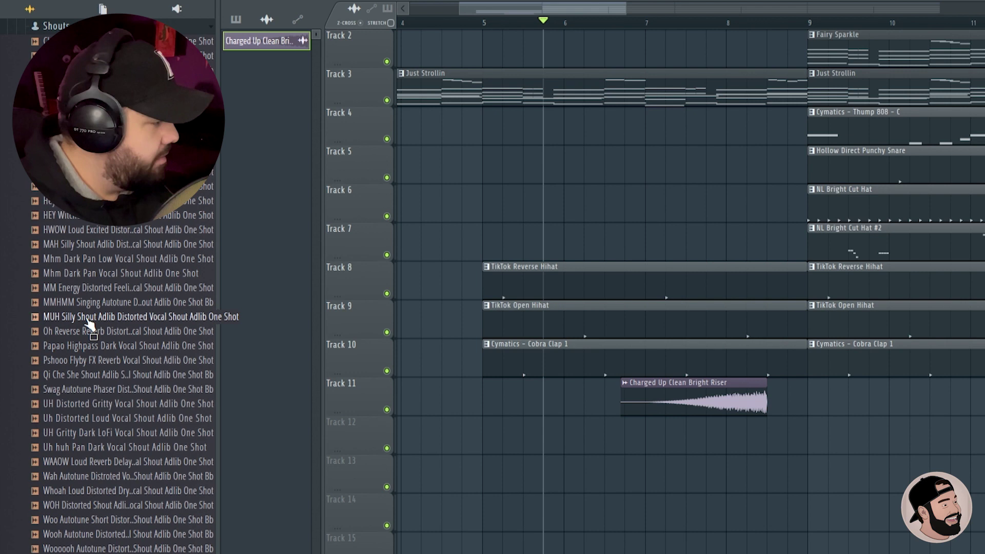
click(128, 418)
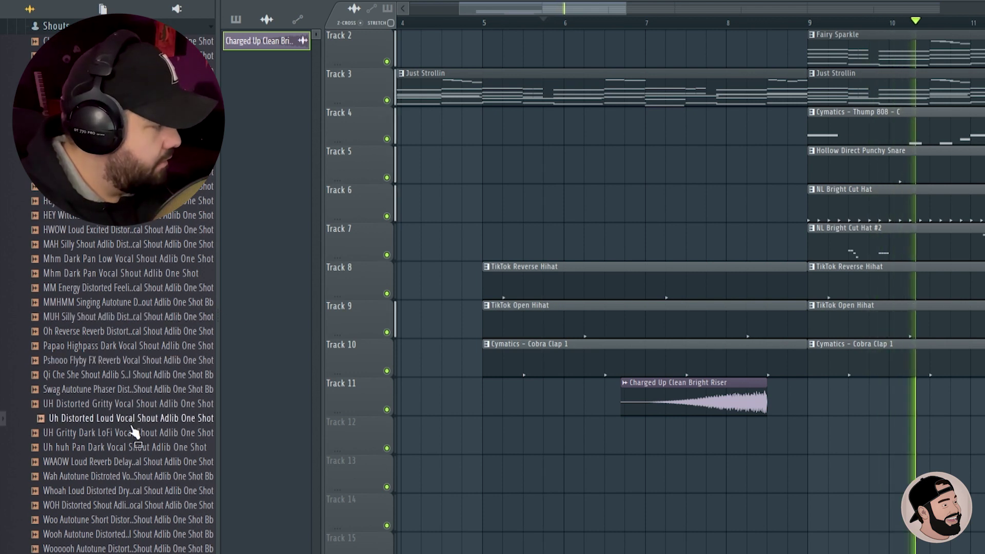
click(140, 390)
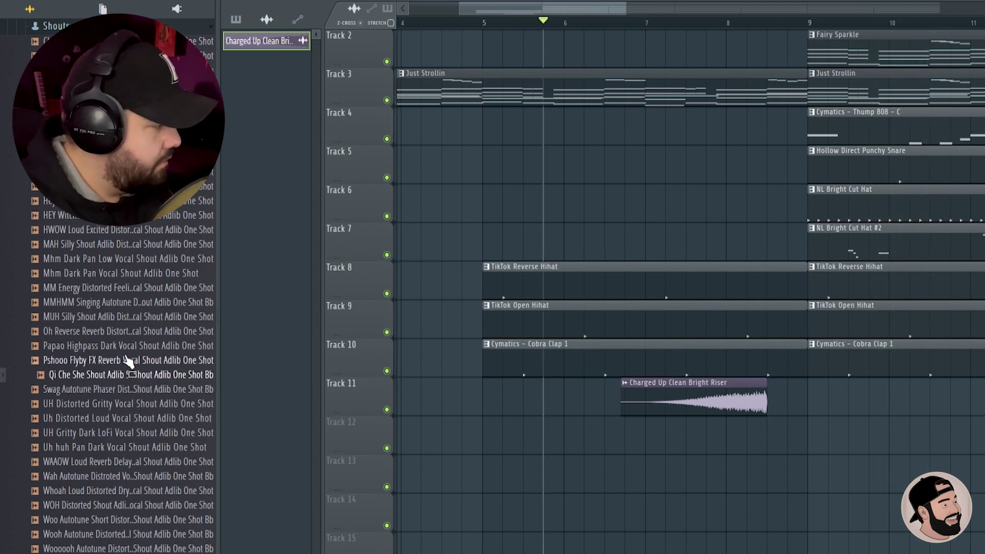
drag(179, 362, 862, 441)
scroll(798, 439, up, 3)
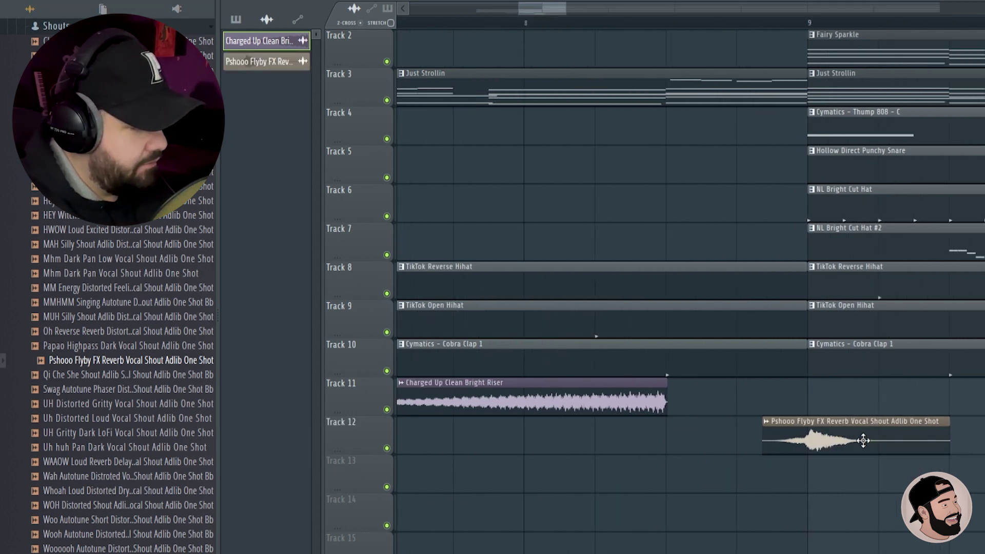
scroll(767, 262, down, 3)
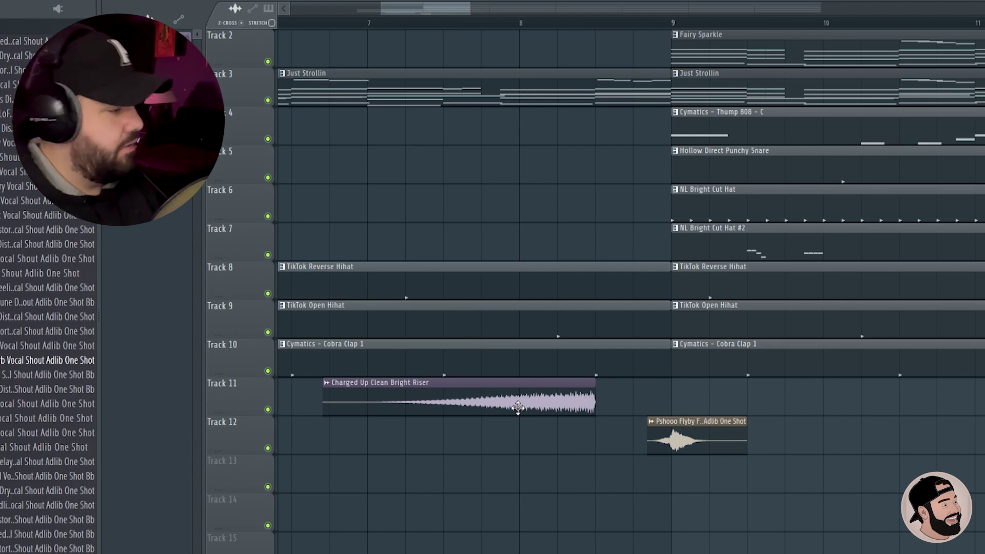
Step: Add the Full Dark Dirty Clap Snare sample from Snares + Claps + Rimshots to Track 13, right where the riser ends
scroll(49, 359, up, 10)
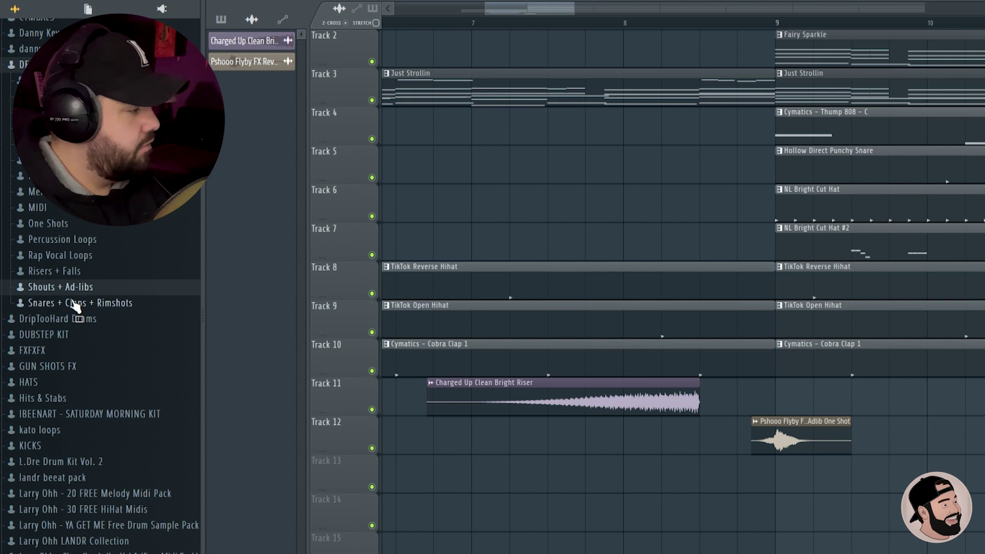
click(74, 303)
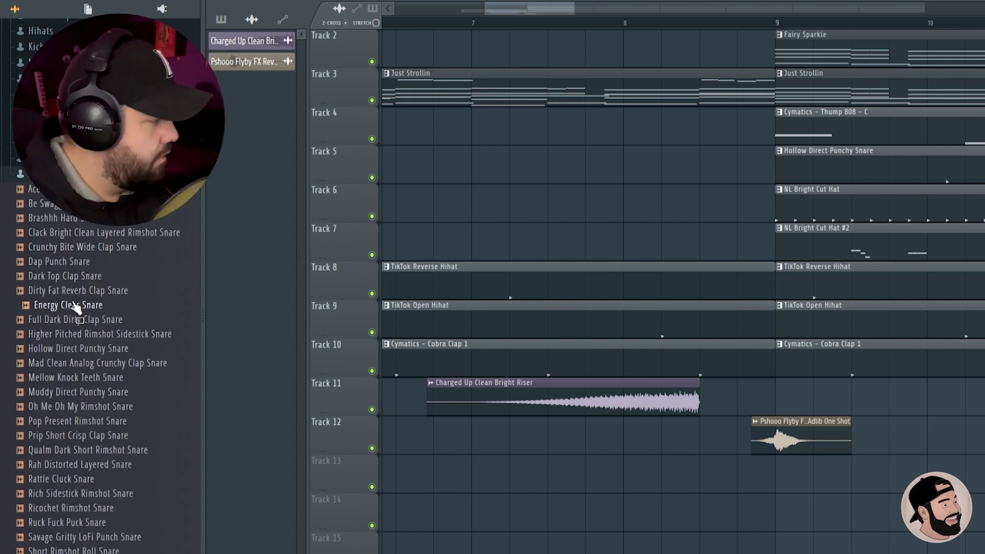
drag(92, 323, 721, 477)
Step: Adjust Fruity Reeverb 2 on the Full Dark Dirty Clap Snare: maximum size, longer decay, higher wet level and lower dry level
double_click(721, 476)
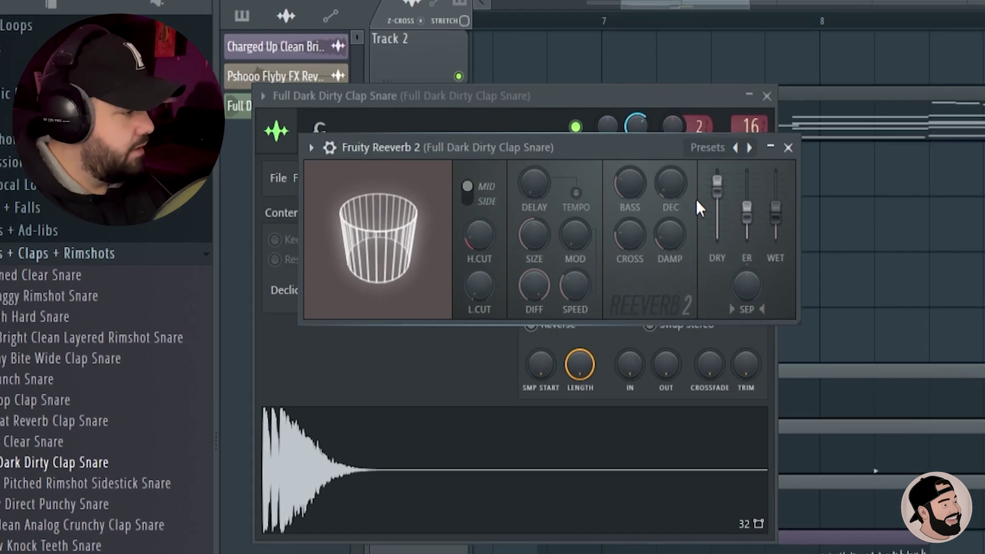
drag(308, 184, 339, 195)
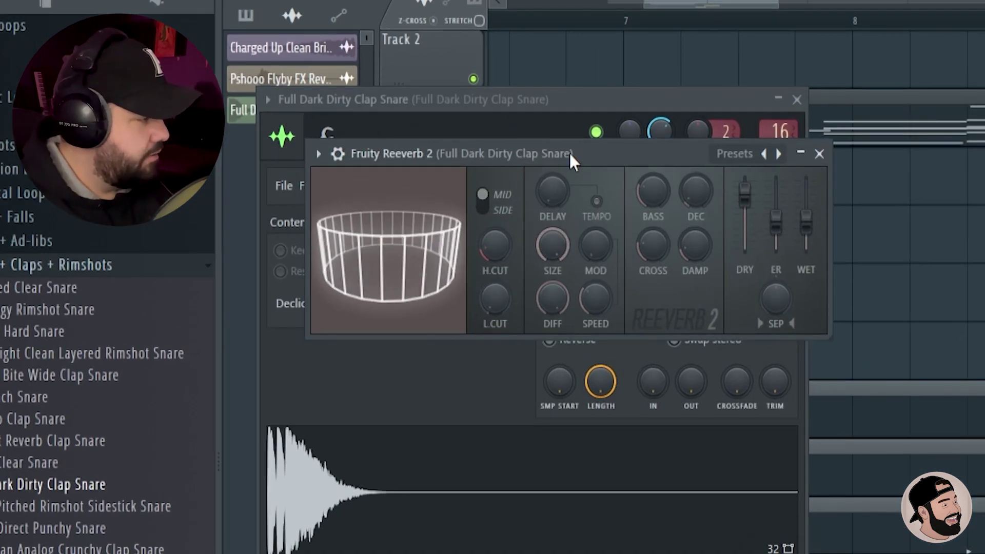
drag(854, 251, 854, 224)
drag(745, 220, 745, 204)
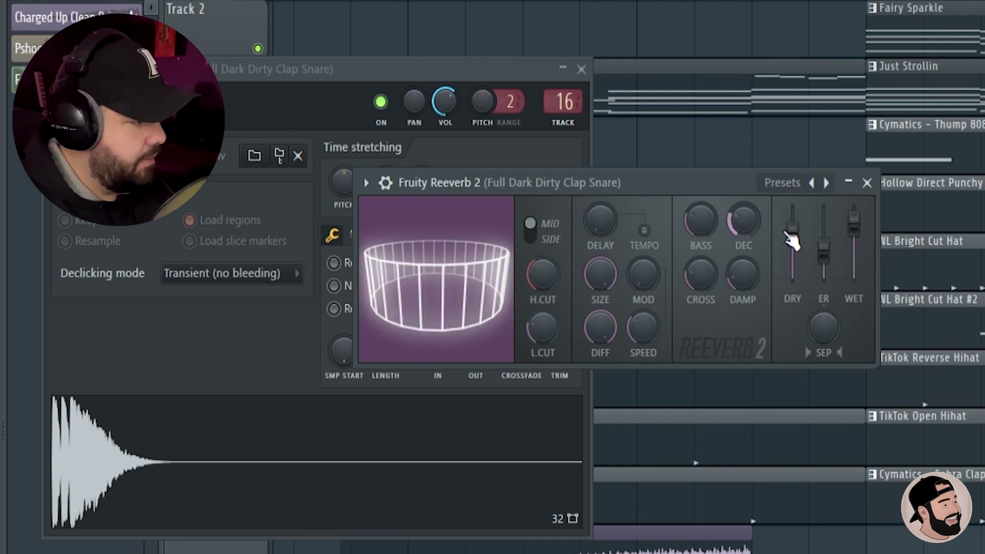
drag(823, 327, 823, 341)
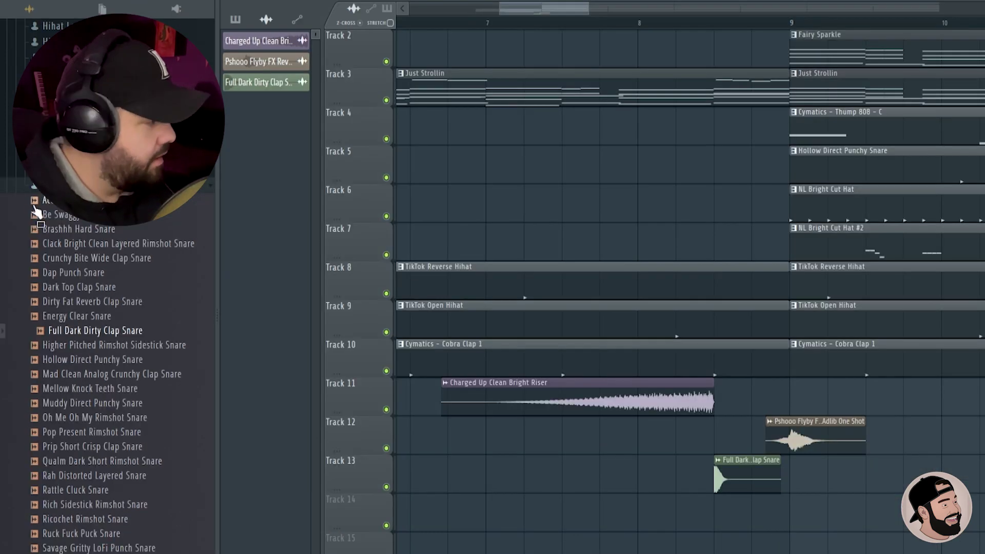
Step: Add LV - Crash (4) from CYMBALS to Track 15, reverse it and align its end with the riser's end
click(34, 185)
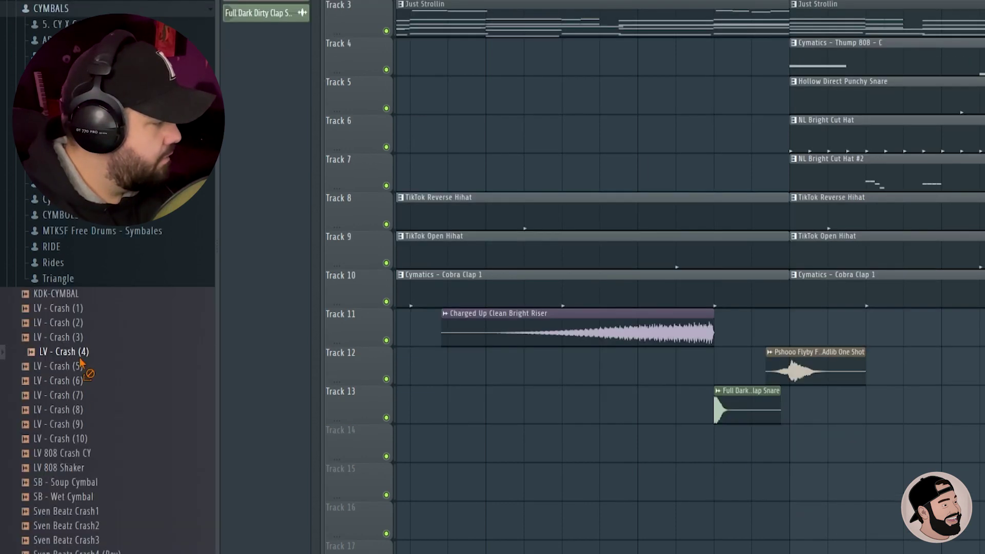
drag(80, 358, 711, 475)
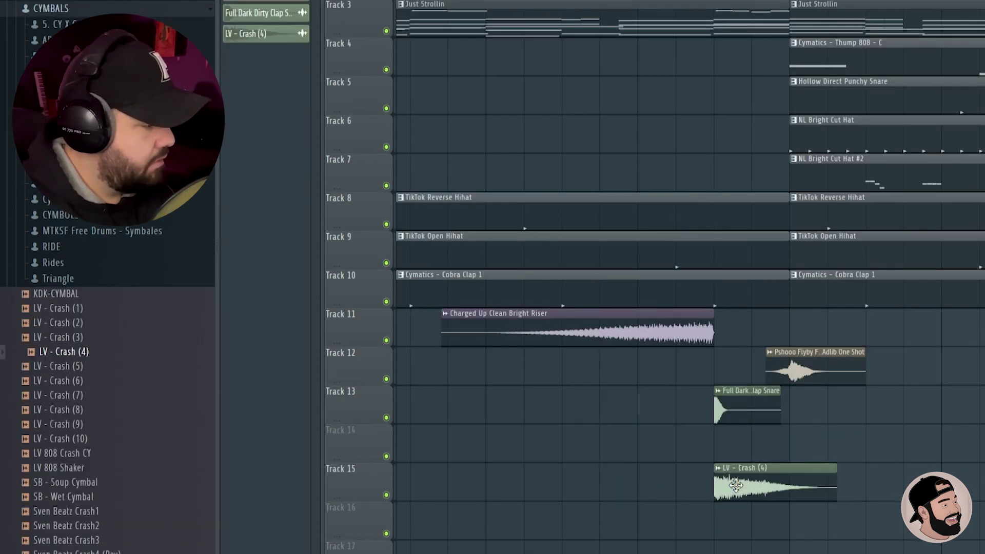
double_click(728, 482)
click(454, 183)
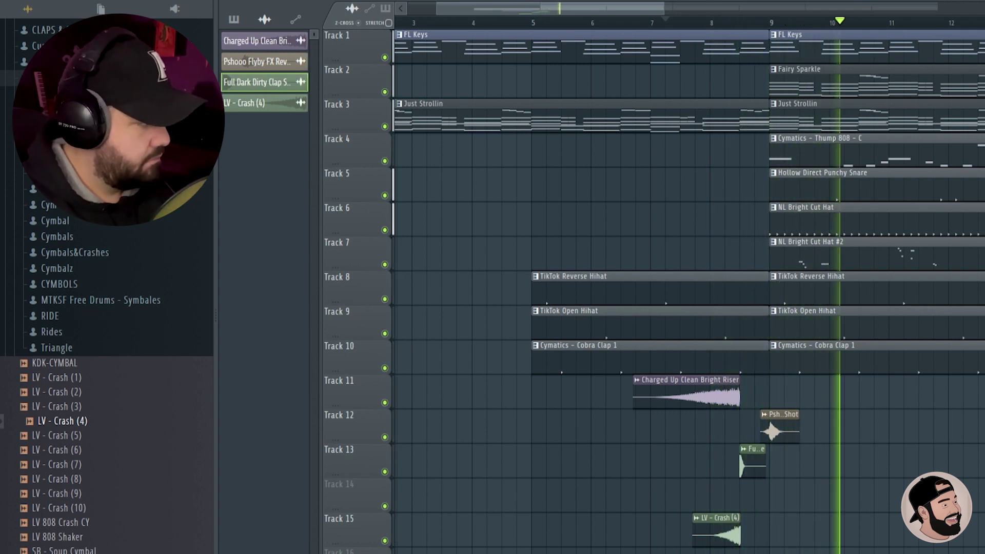
Step: Add LV - Crash (3) to Track 14 at bar 9 and open its sample settings
key(space)
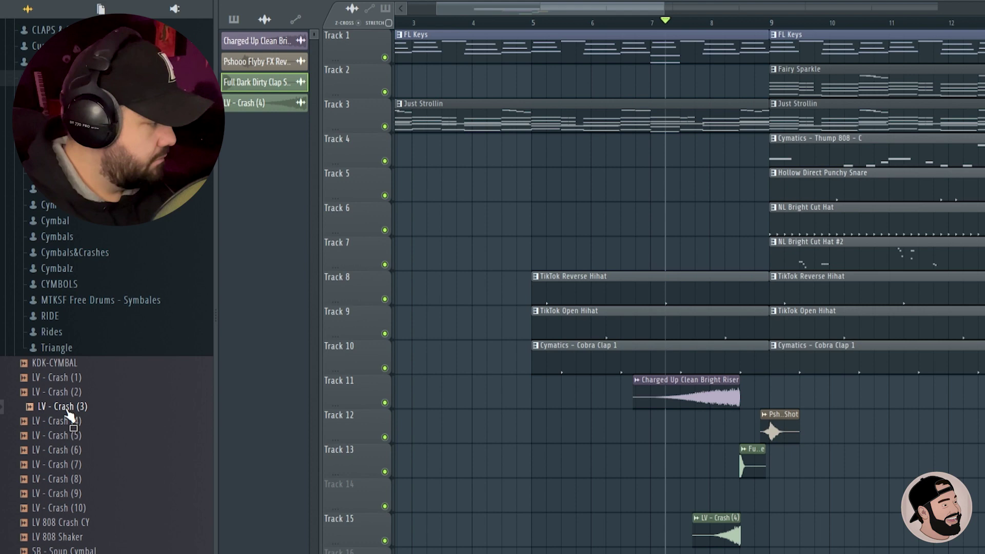
drag(792, 530, 775, 499)
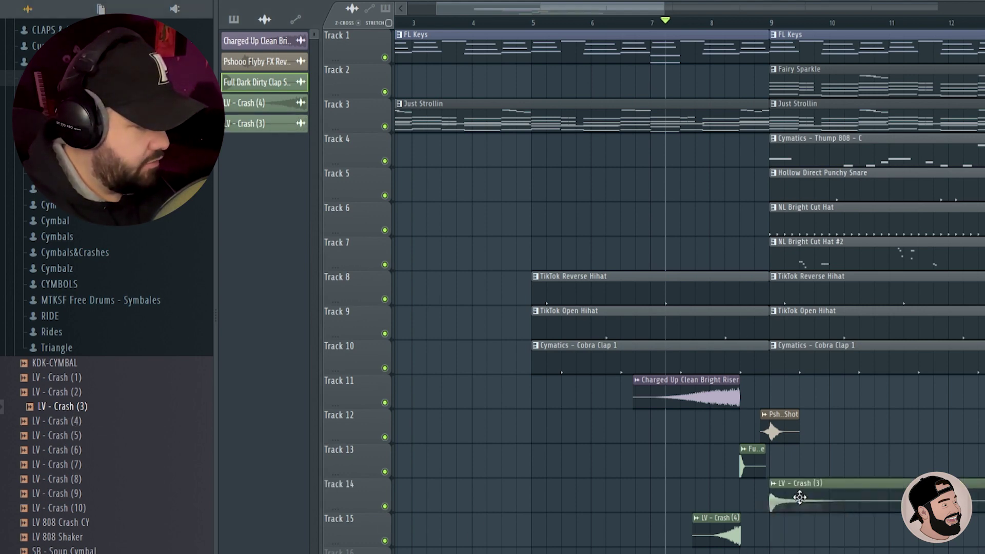
double_click(798, 496)
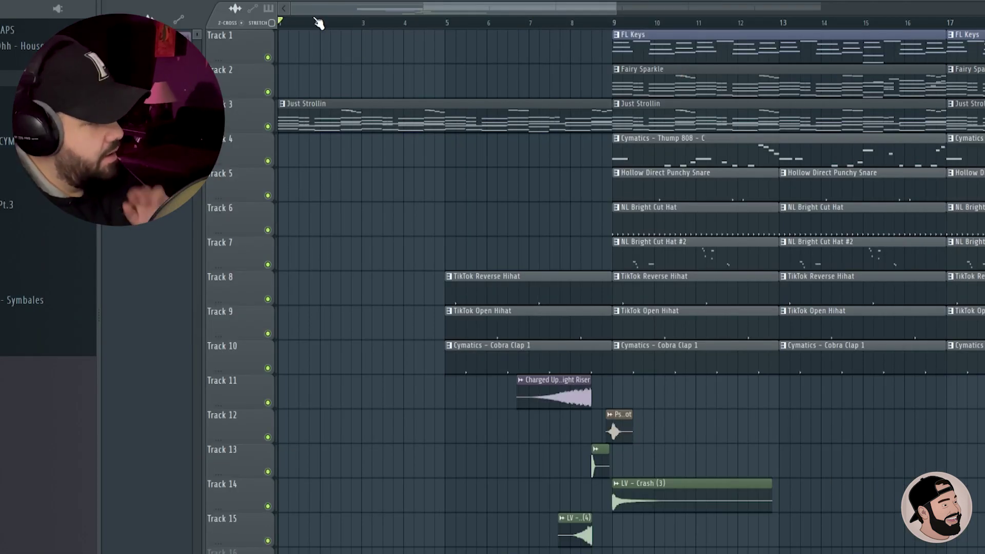
Step: Play back the intro and copy the NL Bright Cut Hat clip from bar 9 to bars 5 to 8 on Track 6
key(space)
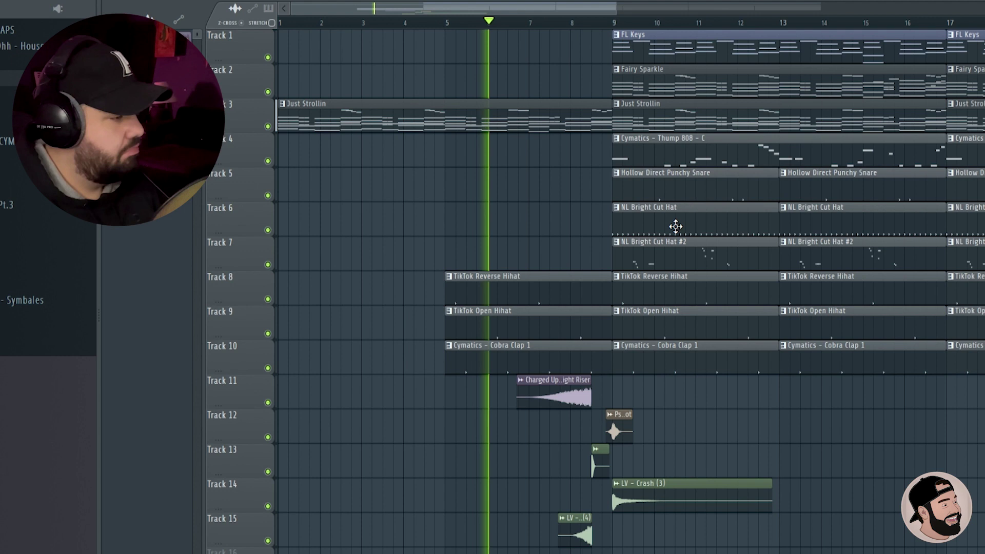
key(space)
drag(676, 226, 550, 228)
key(space)
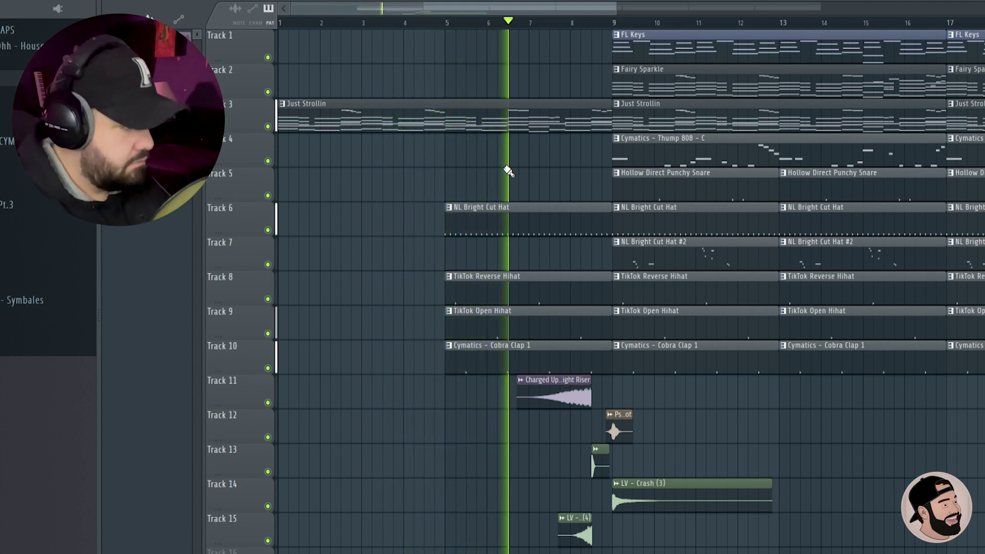
Step: Shorten the NL Bright Cut Hat clip in bars 5 to 8 to end with the riser, and play back the transition
scroll(582, 354, up, 3)
scroll(582, 354, up, 2)
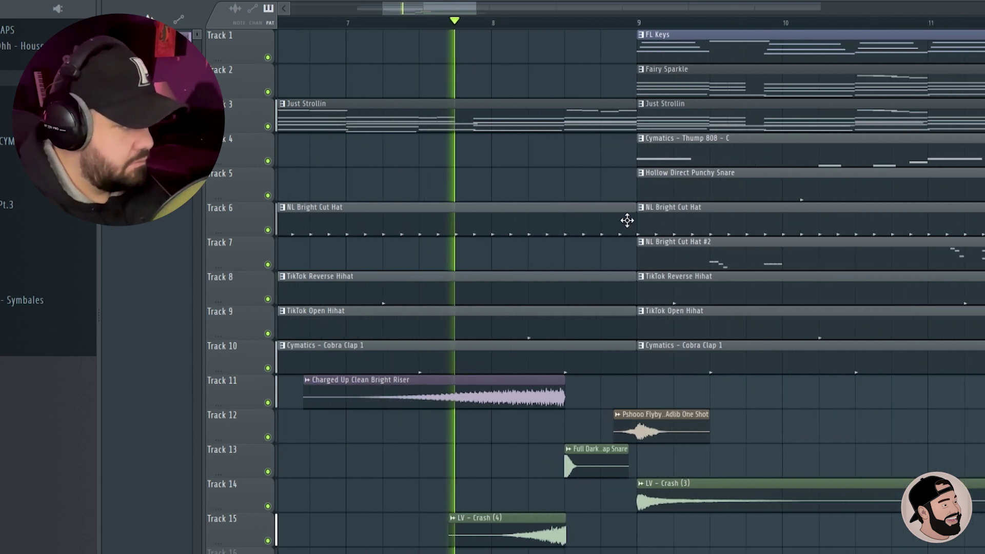
key(space)
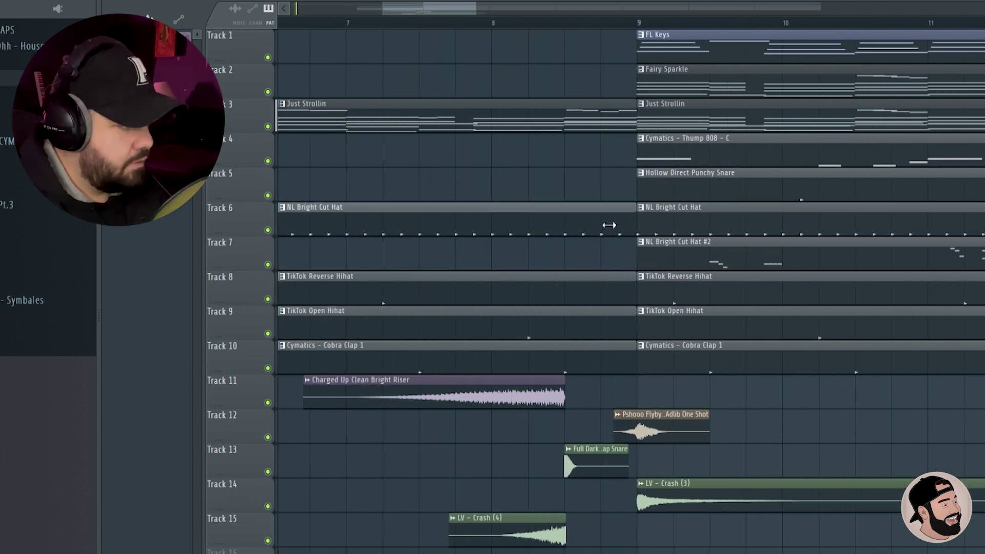
key(space)
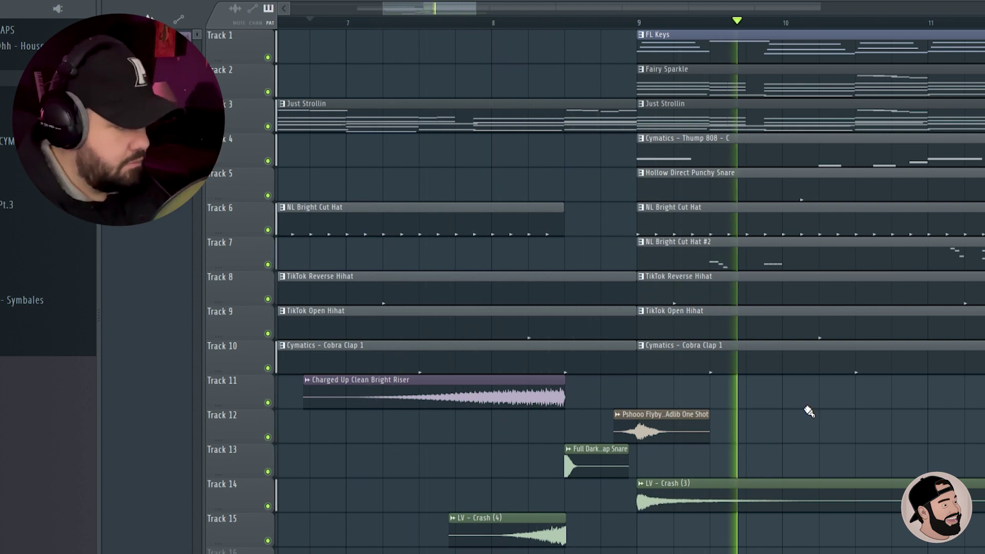
scroll(601, 285, down, 5)
scroll(601, 287, down, 2)
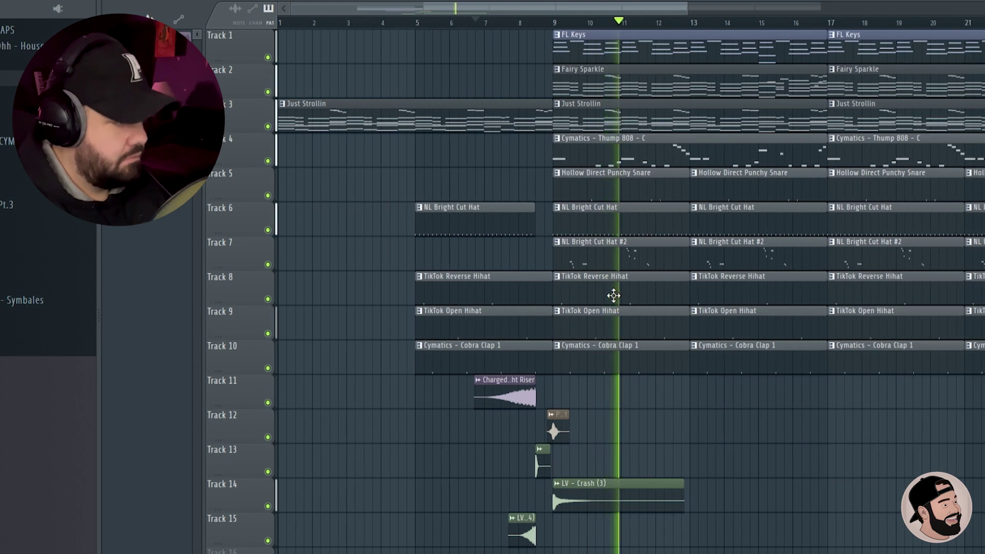
key(space)
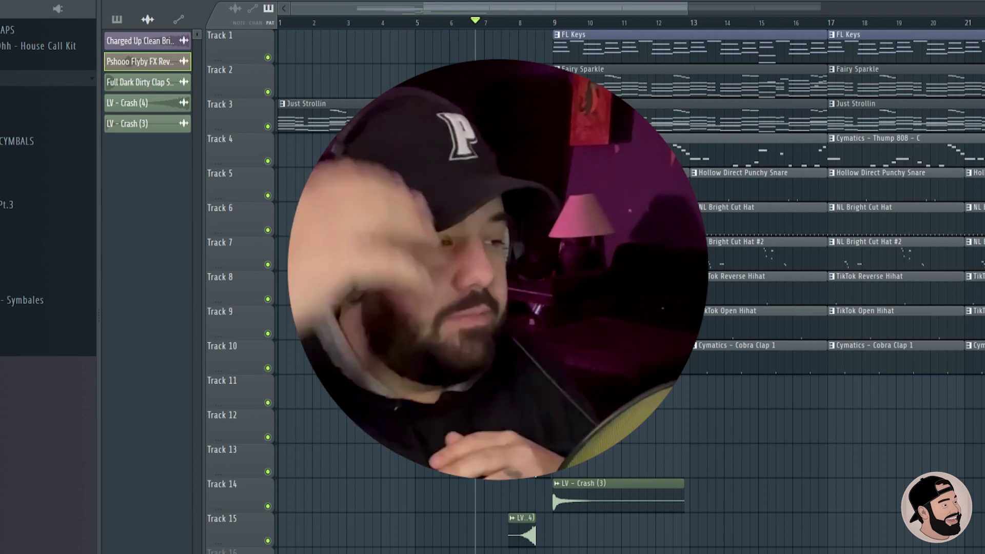
Step: Delete the Fairy Sparkle and FL Keys clips from bars 17 to 24
scroll(601, 286, down, 3)
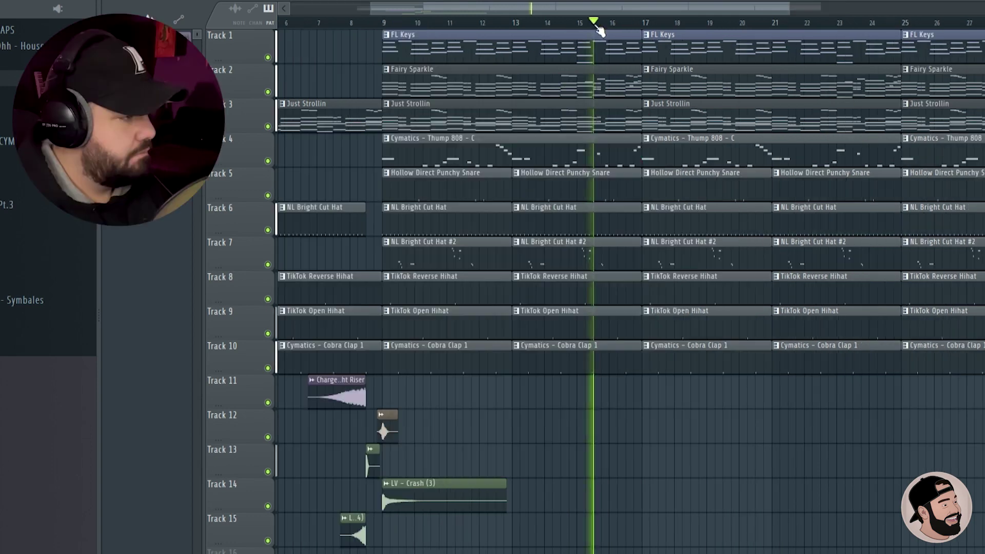
scroll(700, 94, up, 3)
scroll(699, 95, down, 2)
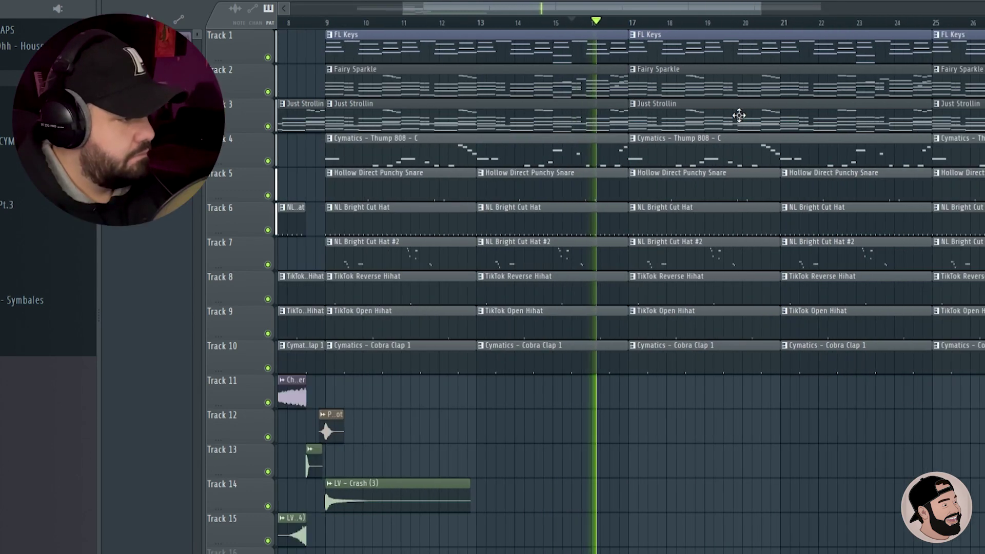
scroll(739, 115, up, 1)
right_click(683, 84)
right_click(677, 55)
Step: Copy the transition effects on Tracks 11 to 15 eight bars ahead so they lead into bar 17
scroll(699, 169, down, 2)
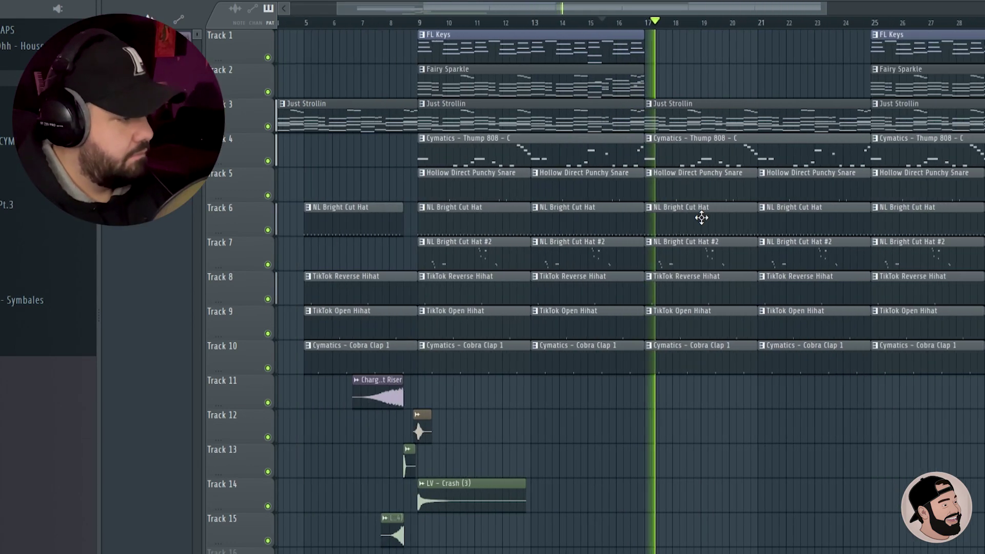
scroll(649, 415, up, 2)
scroll(667, 410, down, 2)
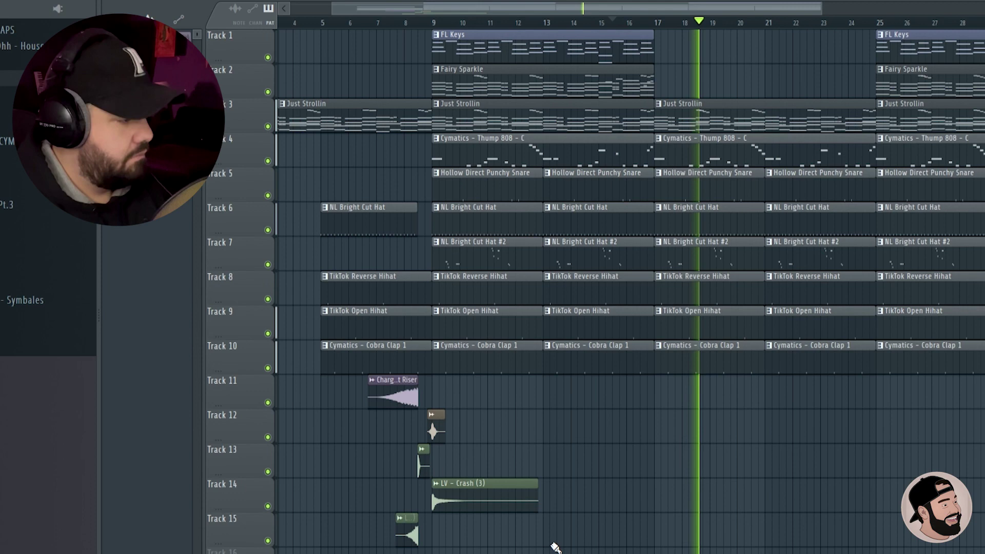
drag(550, 543, 371, 377)
mouse_move(458, 496)
mouse_down()
mouse_move(708, 493)
mouse_move(681, 493)
mouse_up()
scroll(654, 451, up, 3)
Step: Play back the transition into bar 17 and delete the copied riser and flyby clips there
key(space)
key(space)
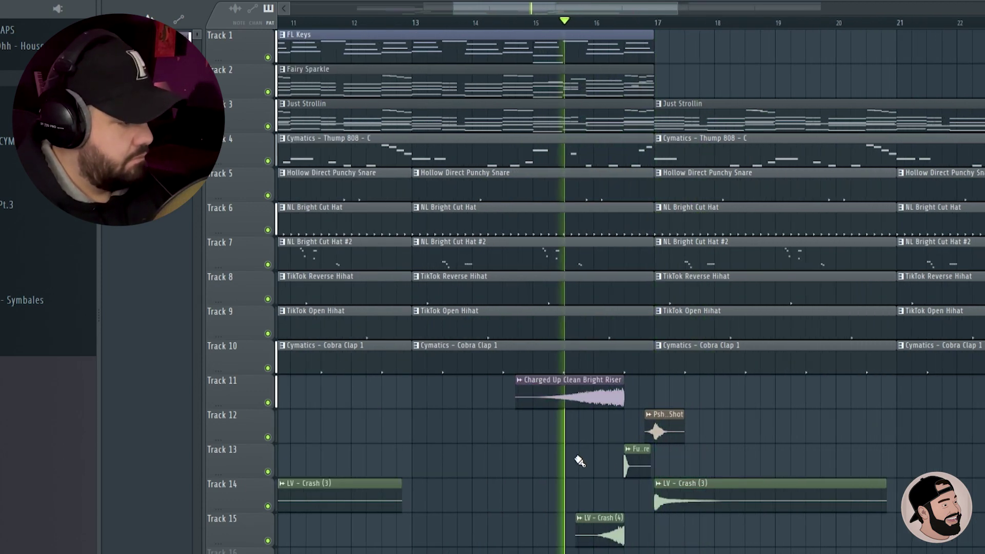
right_click(598, 387)
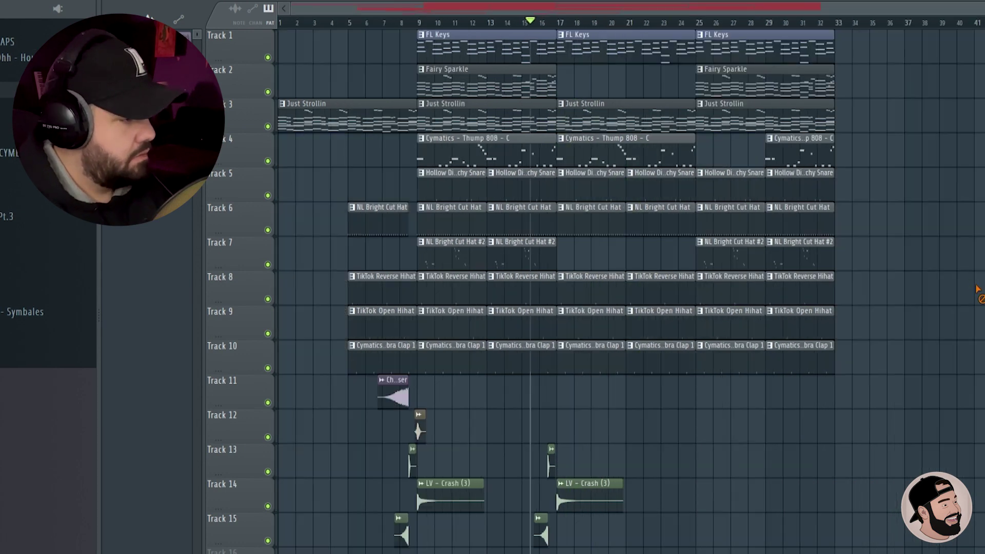
Step: Move the four-bar Cymatics - Thump 808 clip on Track 4 from bar 29 to bar 25 during playback
key(space)
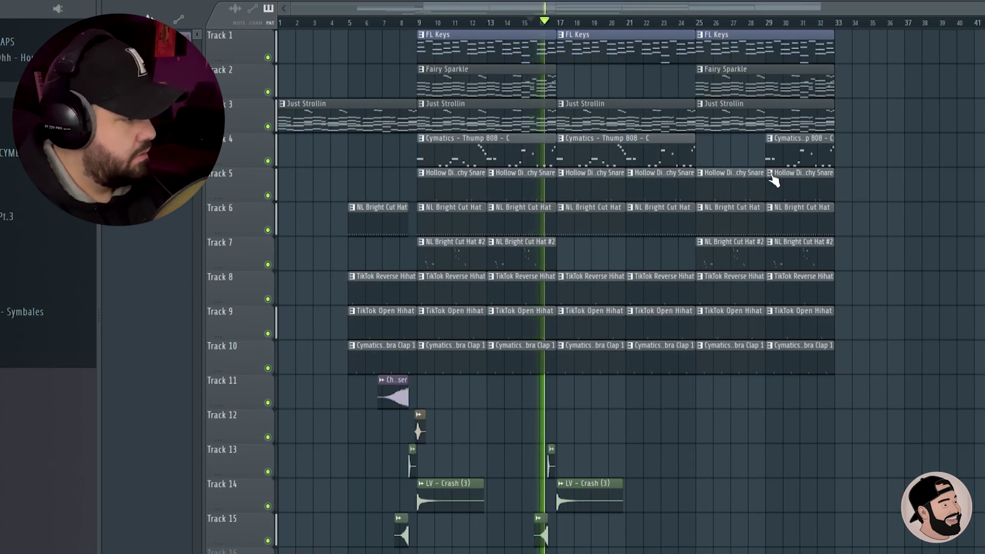
scroll(778, 164, up, 2)
drag(785, 144, 655, 144)
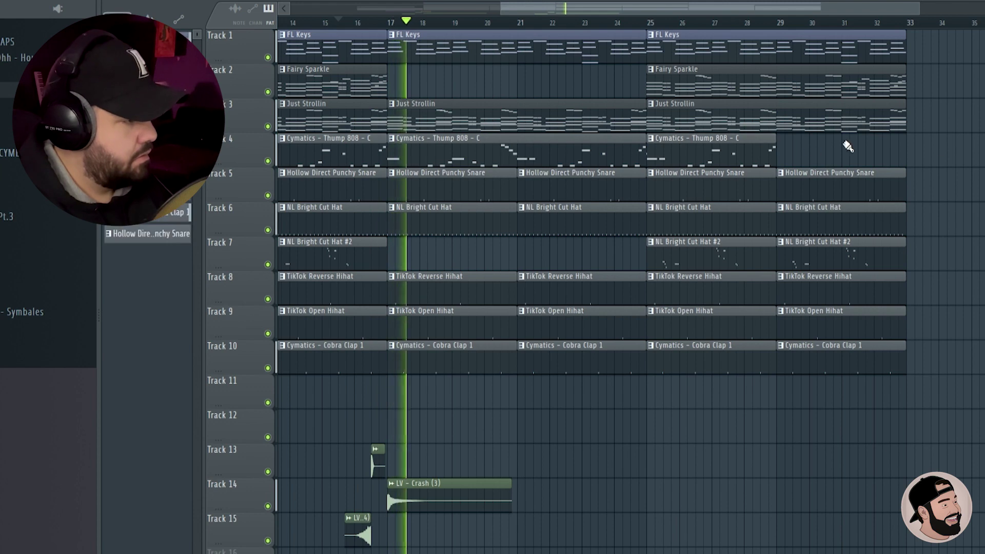
Step: Delete the NL Bright Cut Hat, NL Bright Cut Hat #2, TikTok Open Hihat and TikTok Reverse Hihat clips from bars 29 to 32
scroll(858, 193, up, 2)
scroll(872, 206, down, 1)
scroll(878, 209, up, 1)
right_click(794, 262)
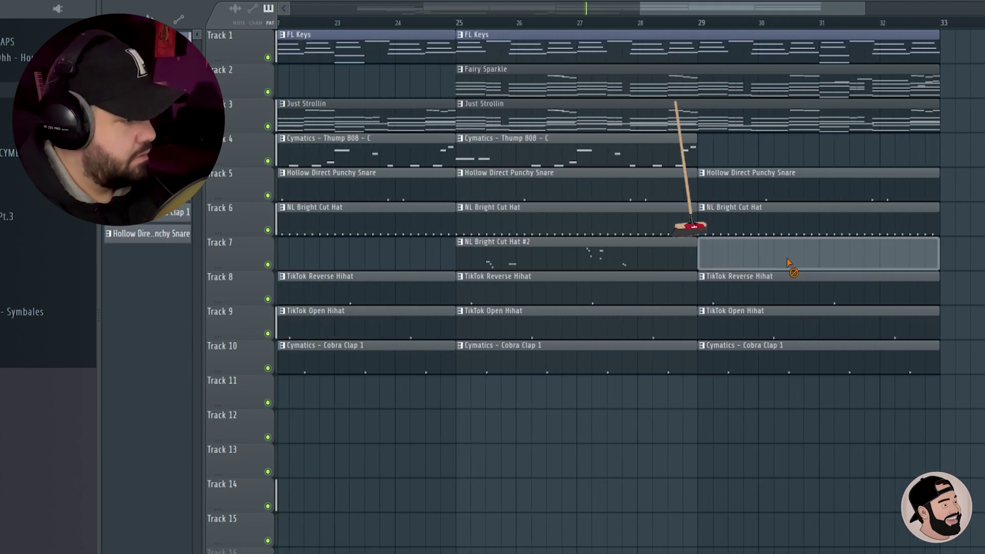
right_click(760, 228)
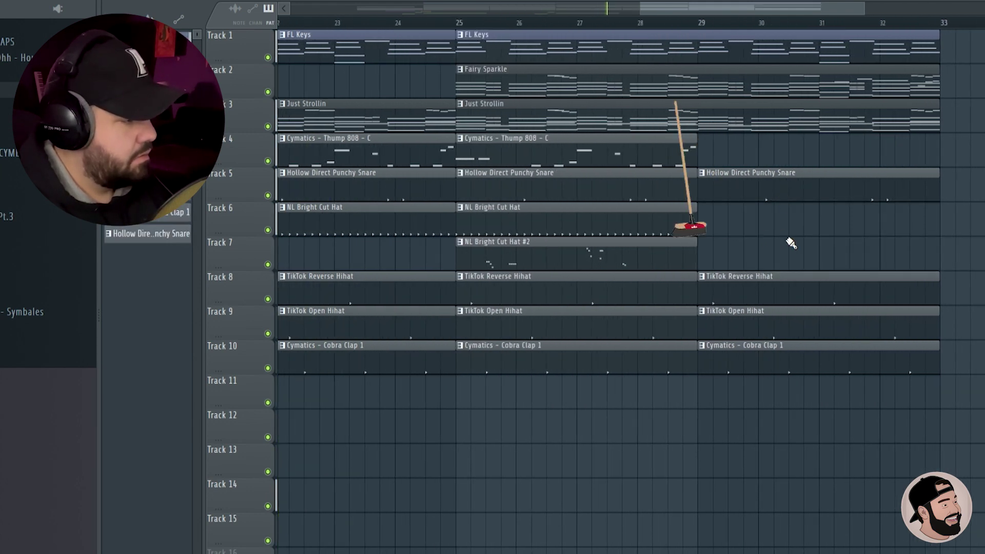
right_click(781, 321)
right_click(779, 303)
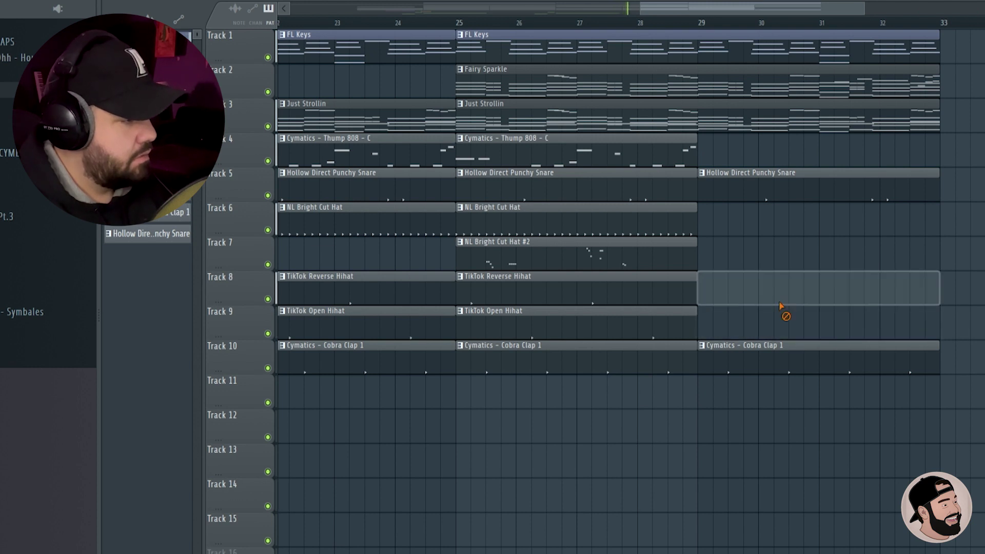
Step: Duplicate all clips from bars 9 to 32 so that the copied section starts at bar 33
scroll(852, 451, down, 2)
scroll(852, 451, down, 2)
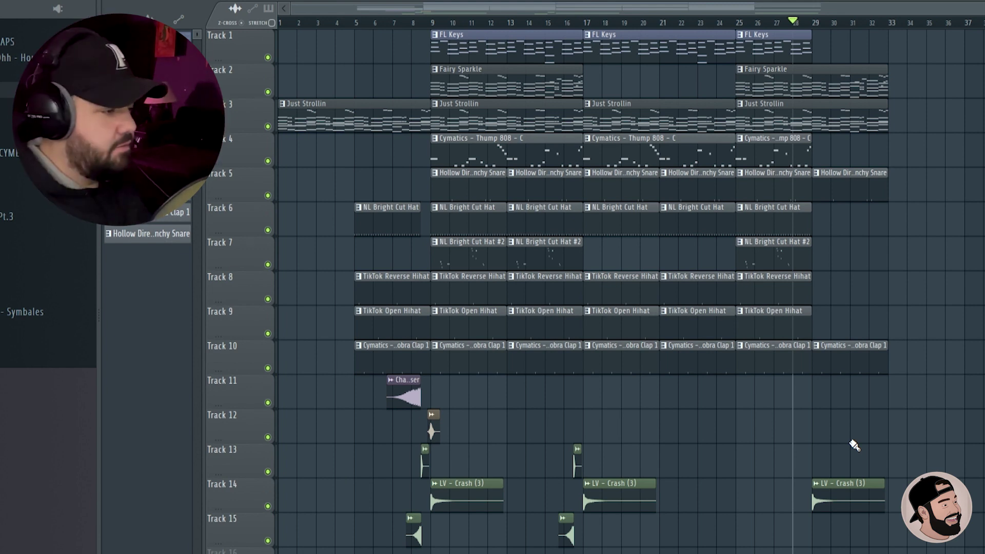
drag(904, 550, 916, 61)
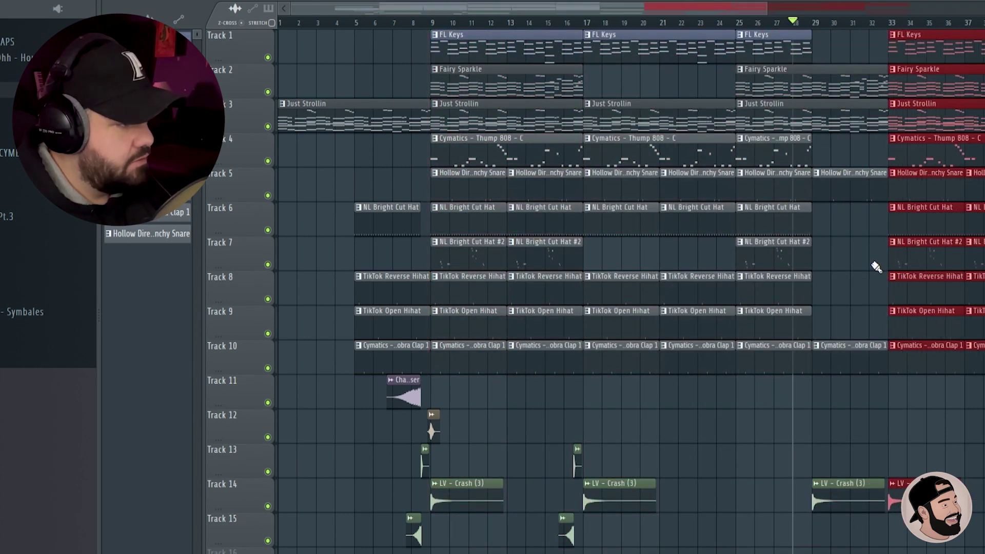
Step: Copy the intro's riser, flyby, clap and reverse crash clips on Tracks 11, 12, 13 and 15 so they lead into bar 33
scroll(816, 502, down, 1)
click(789, 419)
drag(401, 418, 415, 451)
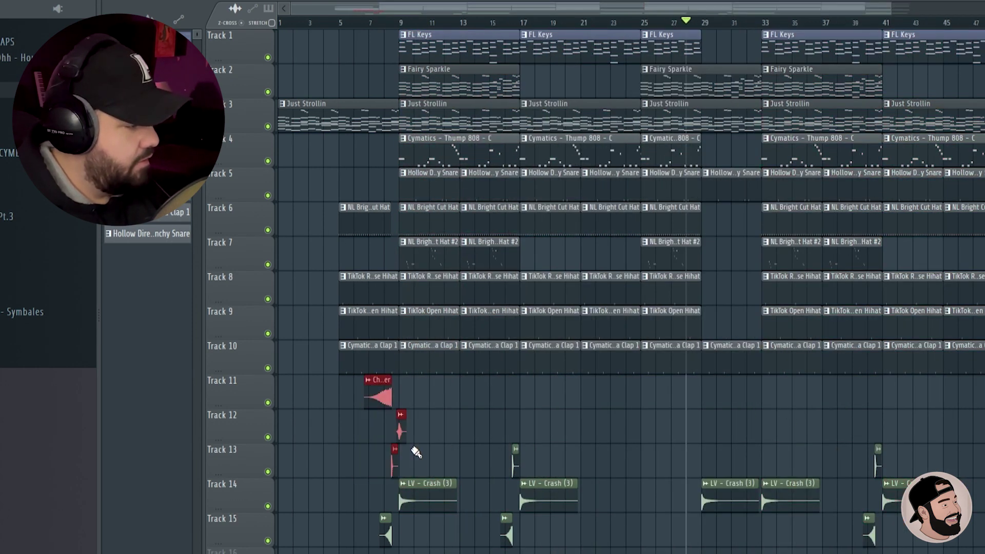
drag(380, 394, 681, 380)
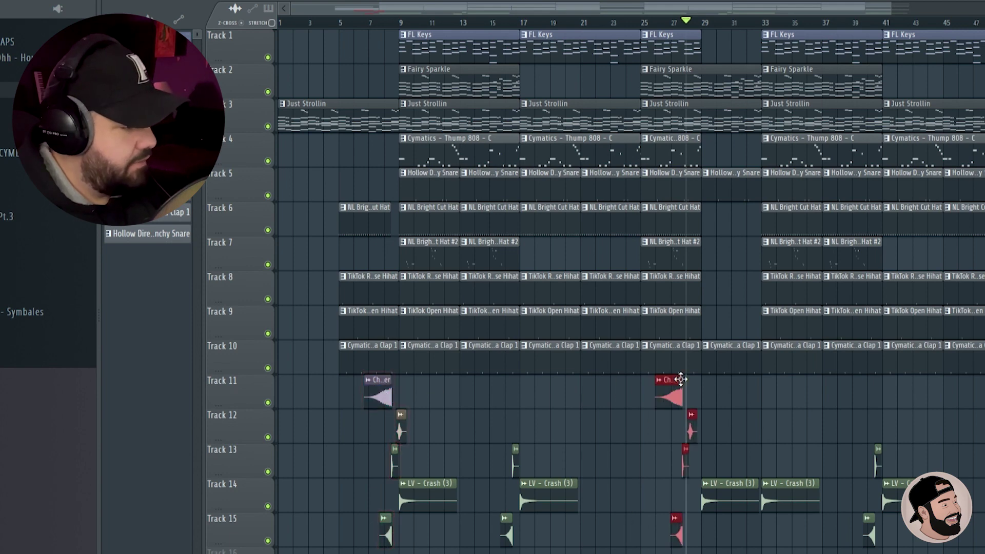
scroll(745, 379, up, 3)
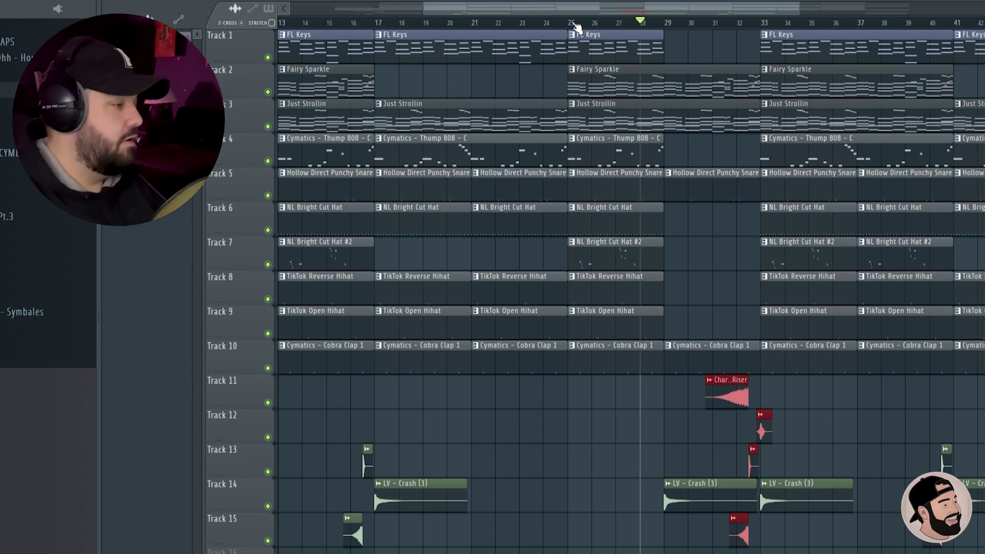
Step: Play the arrangement from bar 25 to check the drum drop-out and the transition into bar 33
drag(667, 24, 763, 22)
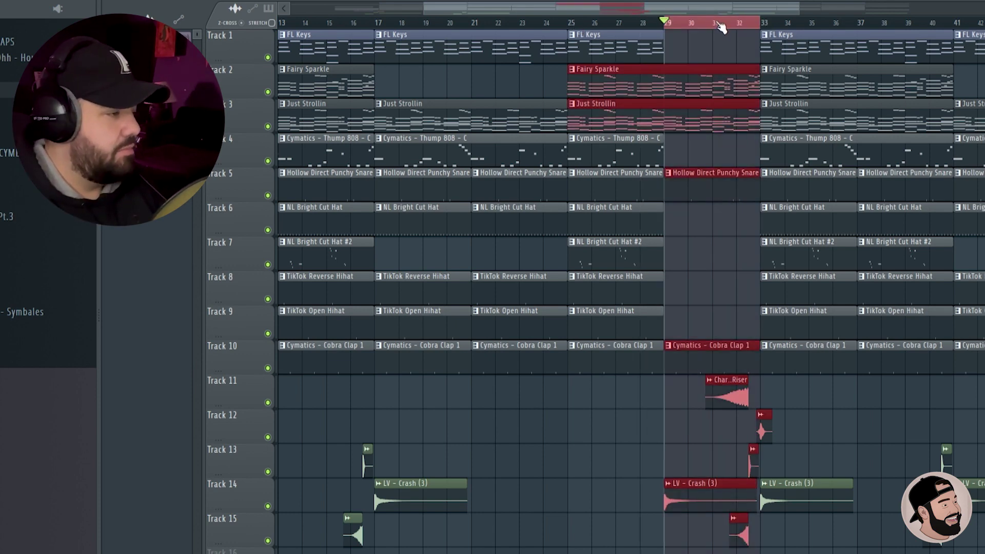
click(563, 24)
key(space)
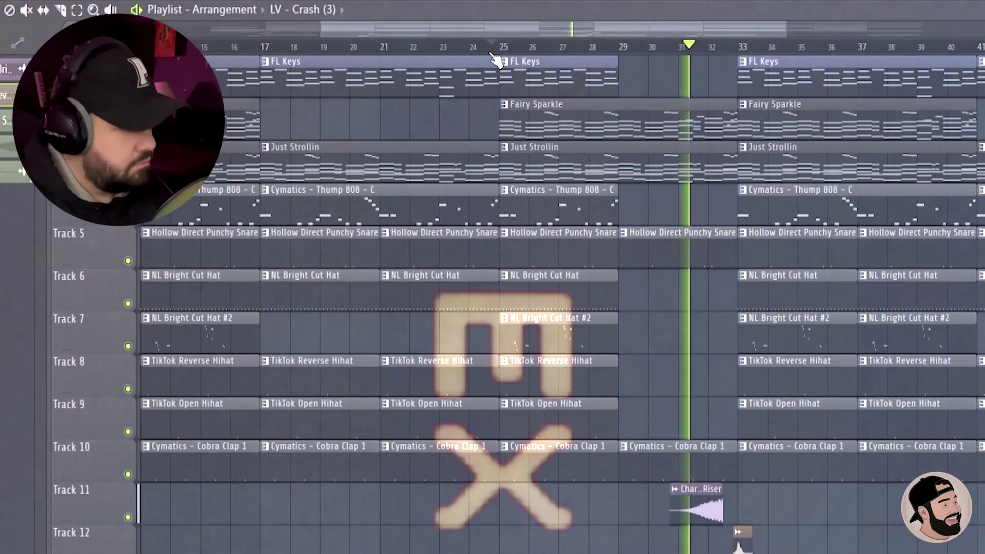
ctrl+scroll(761, 411, up, 5)
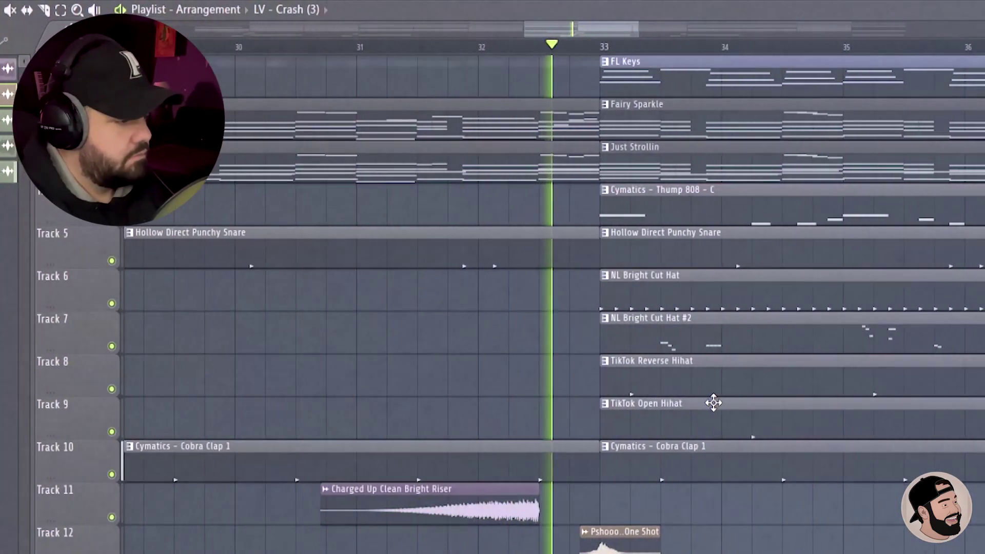
ctrl+scroll(579, 447, down, 5)
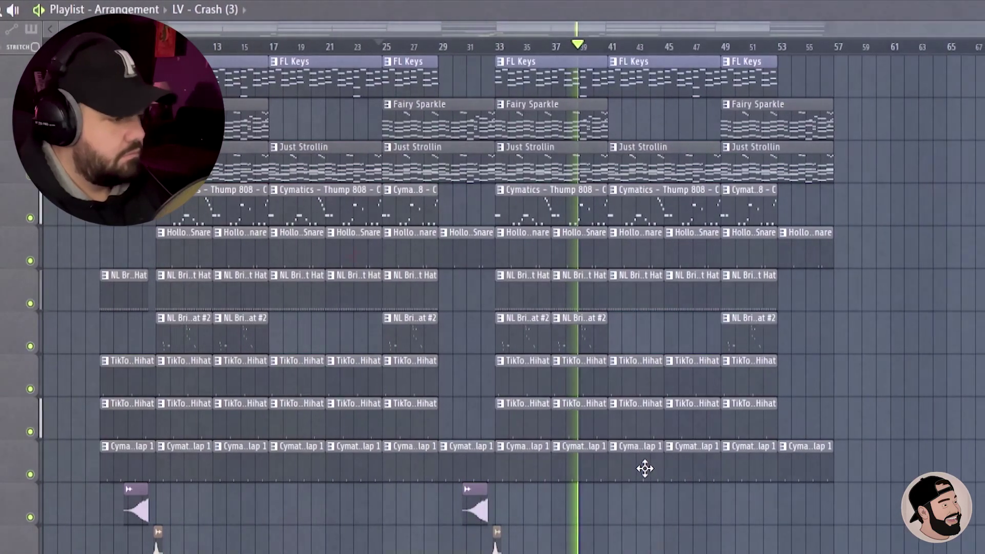
scroll(685, 469, down, 1)
scroll(676, 473, up, 1)
scroll(678, 473, up, 2)
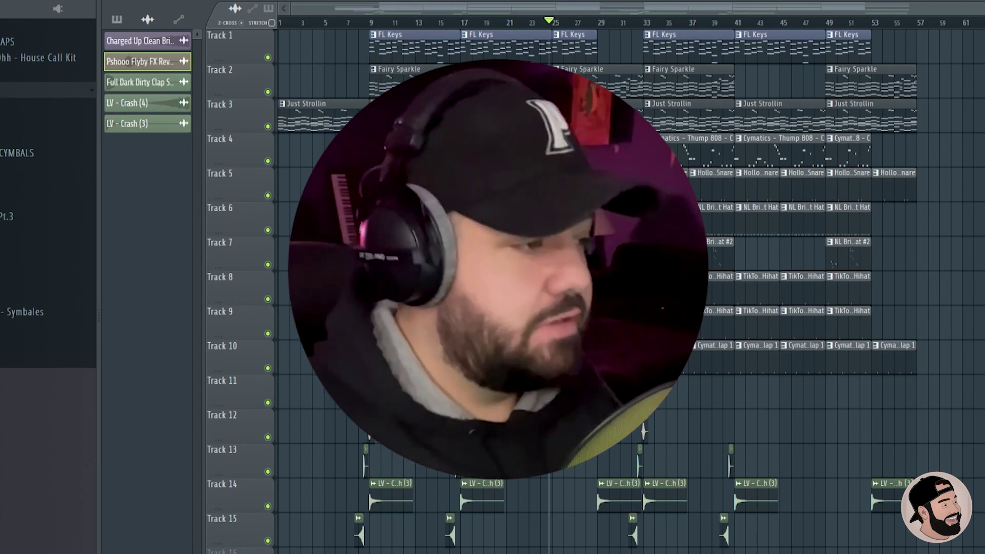
Step: Remove the Cymatics - Thump 808 and NL Bright Cut Hat parts from bars 41 to 44
scroll(805, 282, up, 3)
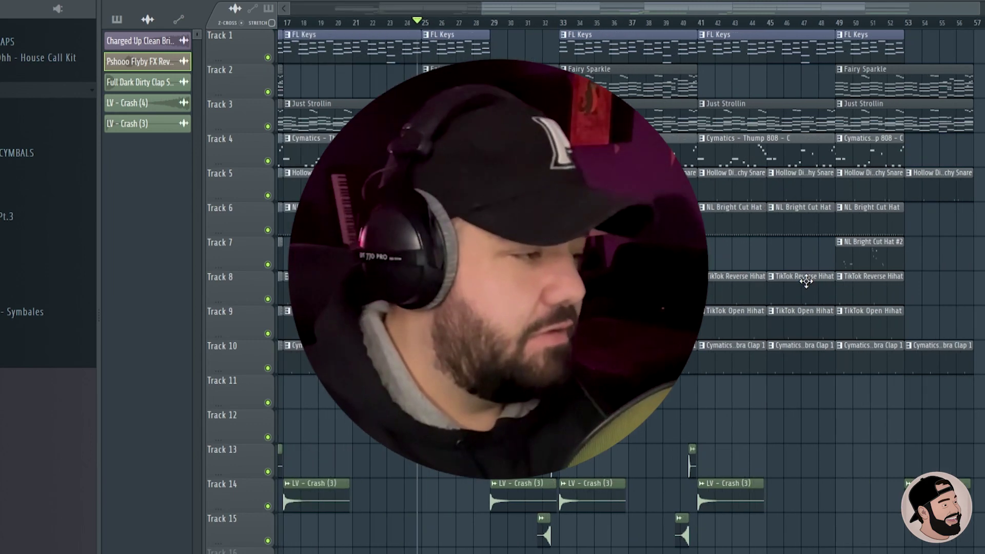
scroll(682, 192, up, 2)
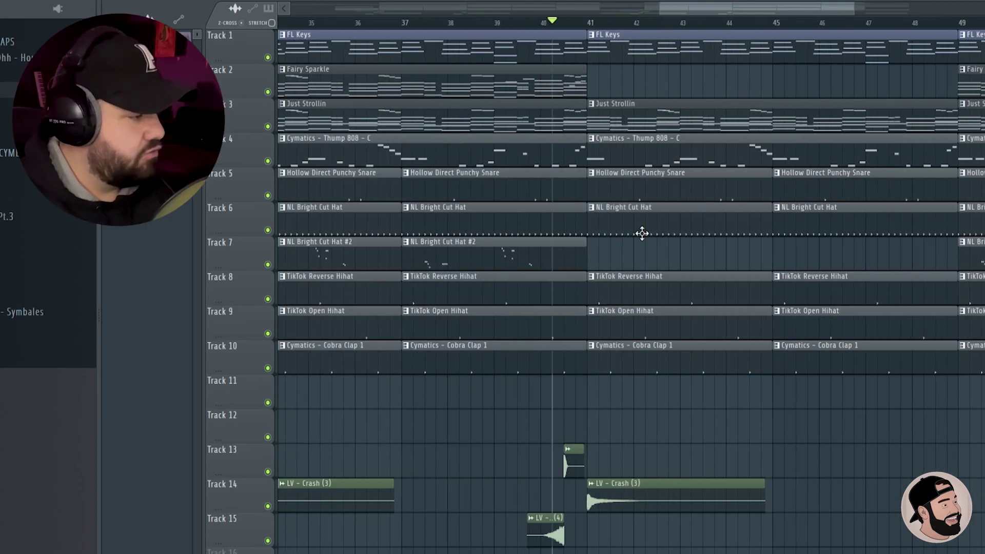
right_click(591, 149)
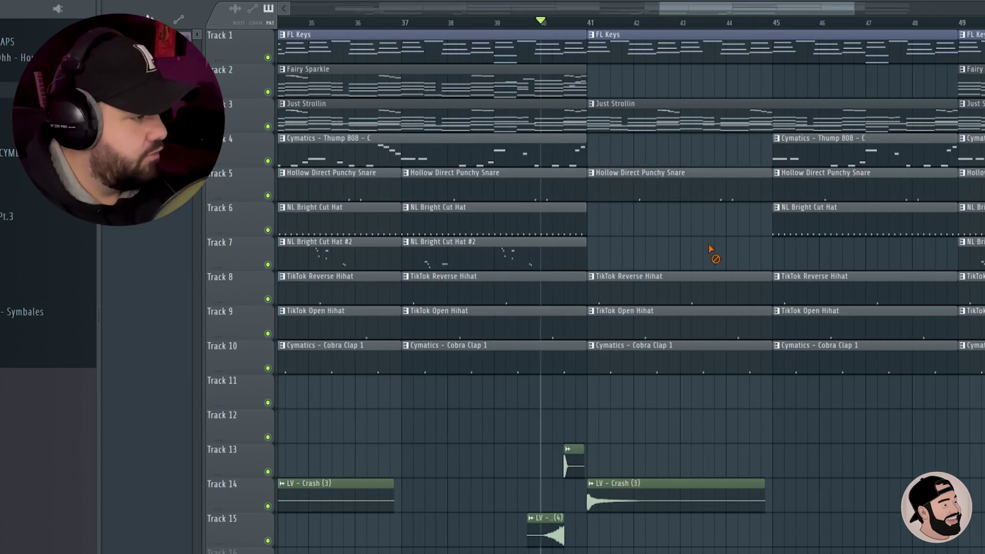
scroll(655, 150, down, 2)
scroll(656, 150, down, 5)
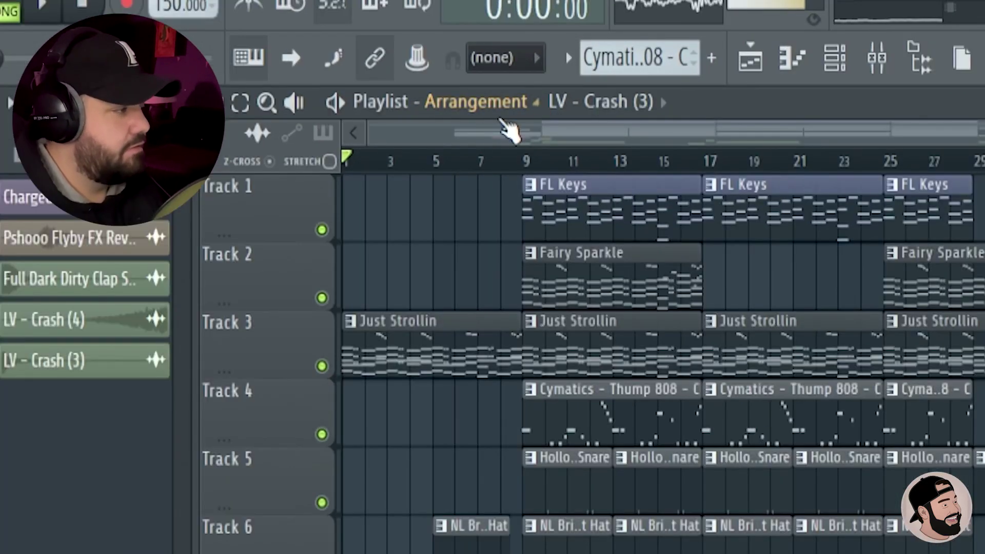
Step: Add a new empty playlist arrangement named "blank"
click(474, 67)
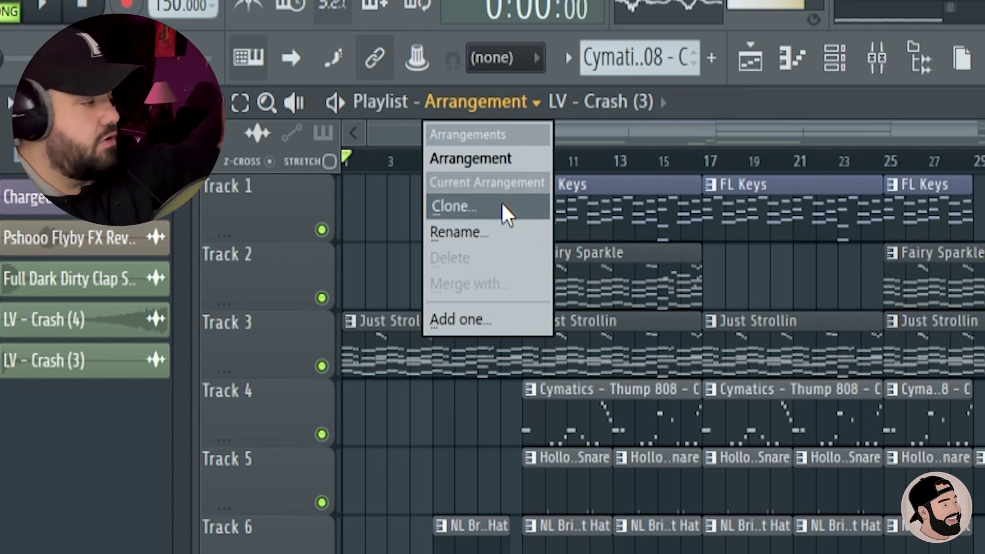
click(483, 321)
key(Return)
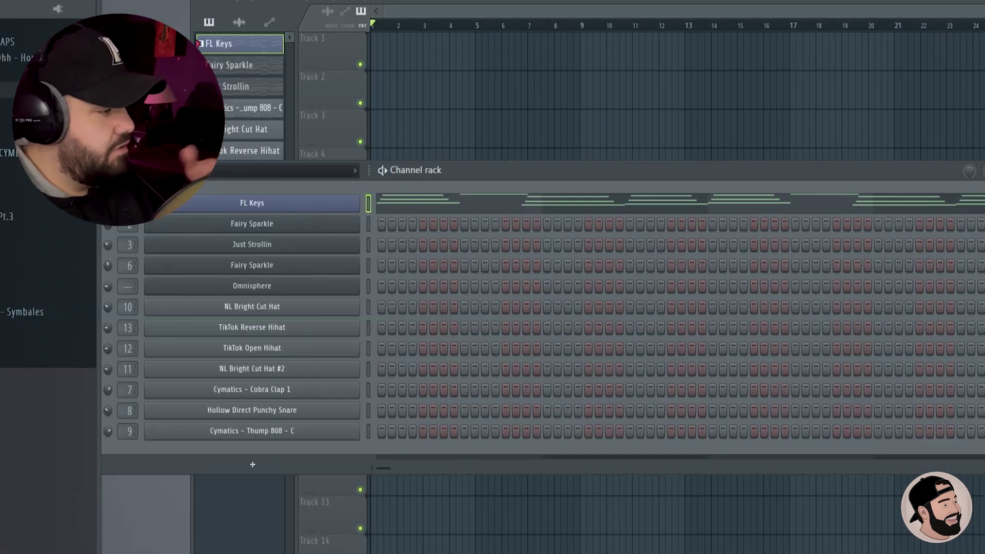
Step: Step forward and back through the patterns to check in the channel rack that their contents are still available
key(KP_Add)
key(KP_Add)
key(KP_Add)
key(KP_Add)
key(KP_Add)
key(KP_Add)
key(KP_Add)
key(KP_Add)
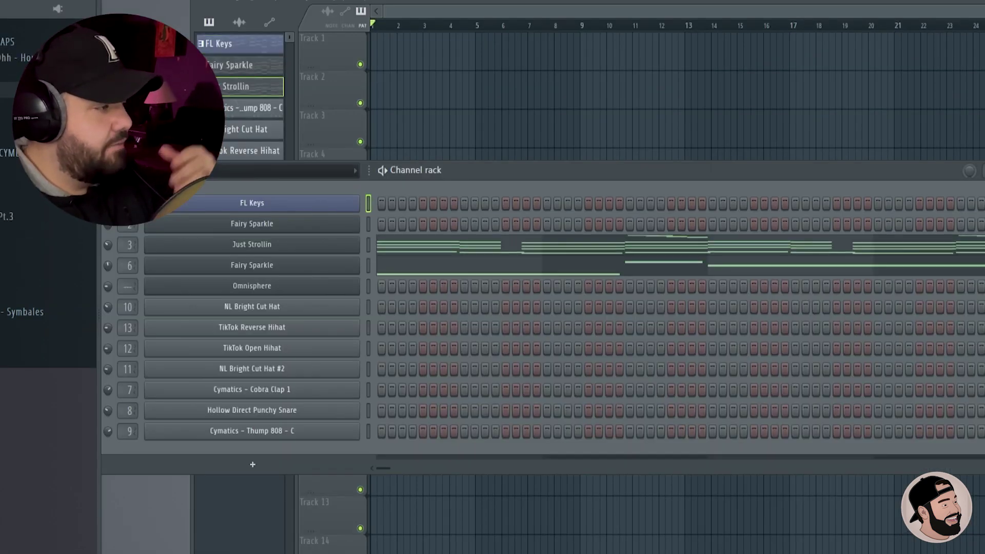
key(KP_Add)
key(KP_Add)
key(KP_Subtract)
key(KP_Subtract)
key(KP_Subtract)
key(KP_Subtract)
key(KP_Subtract)
key(KP_Subtract)
key(KP_Subtract)
key(KP_Subtract)
key(KP_Subtract)
key(KP_Subtract)
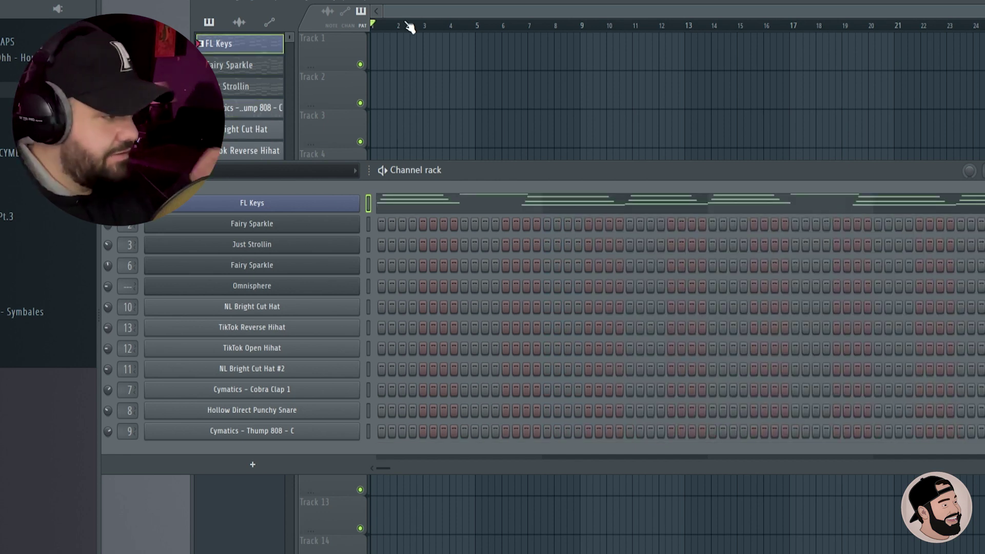
drag(486, 171, 514, 166)
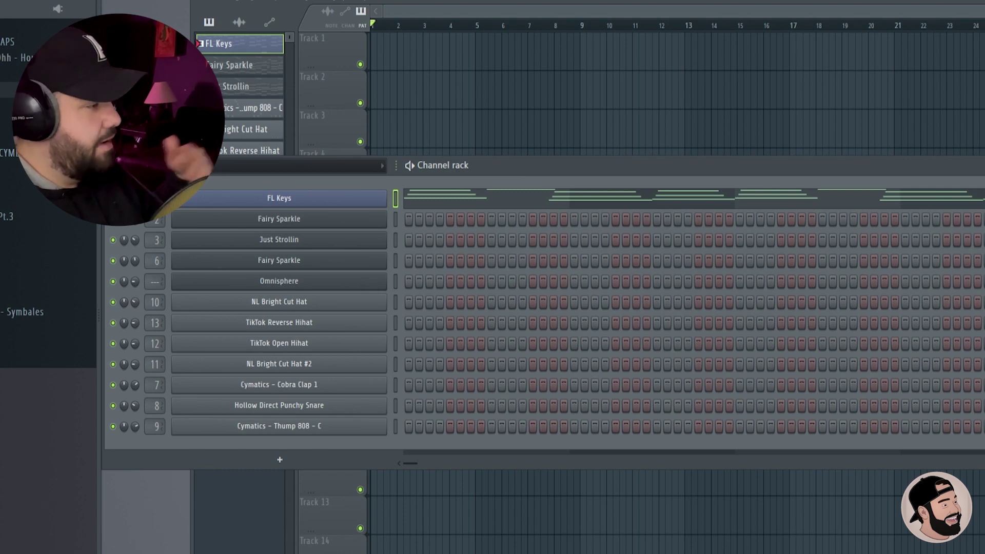
key(F5)
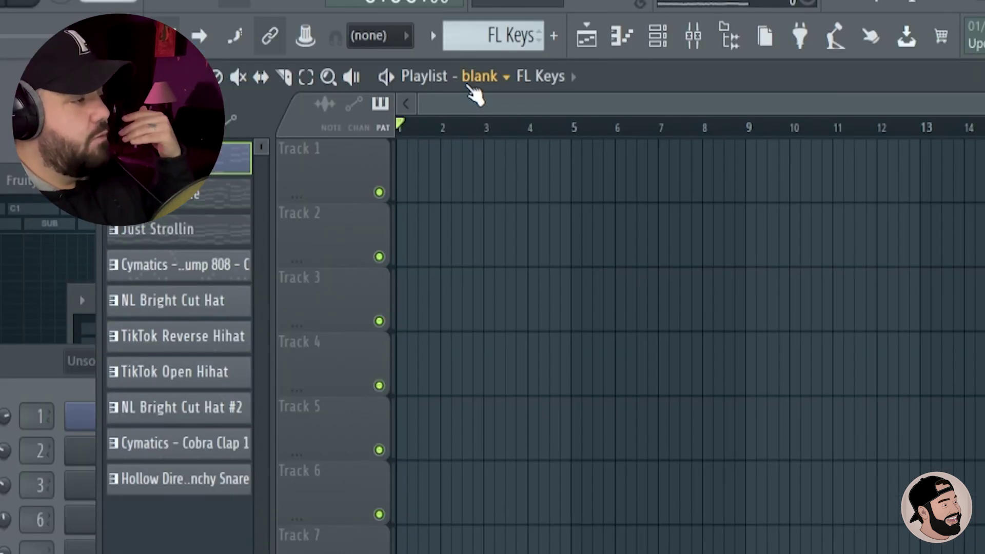
Step: Return to the original Arrangement and clone it under the name "Arrangement 2"
click(476, 77)
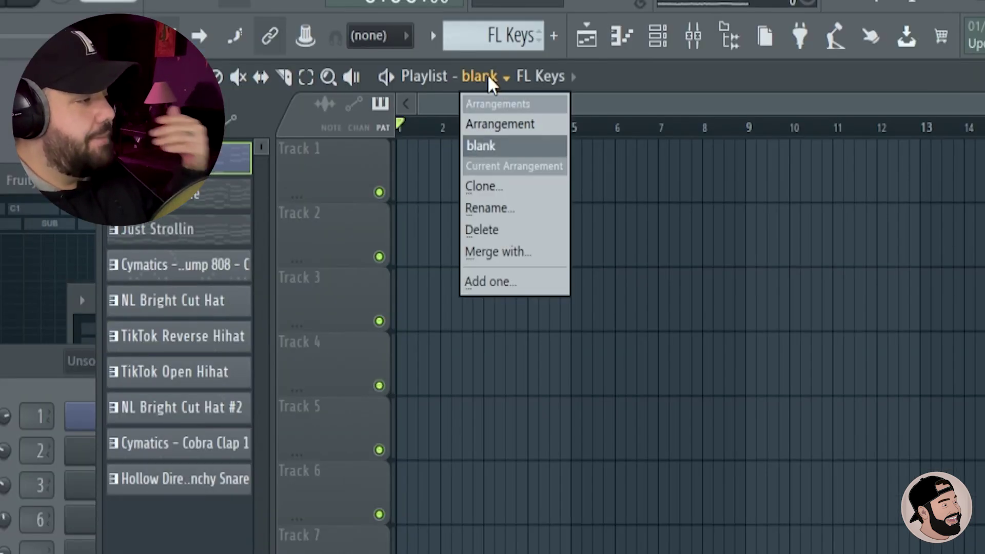
click(496, 123)
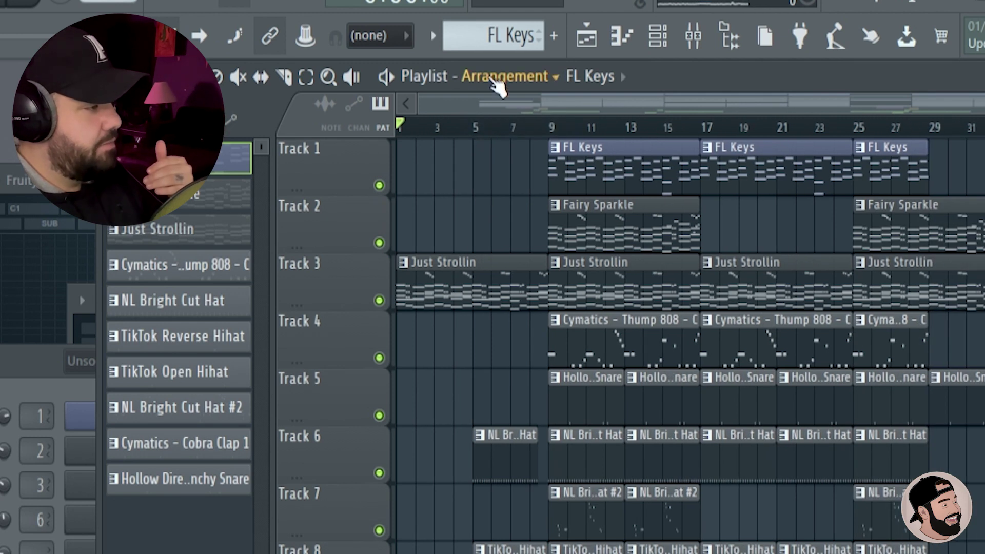
click(494, 81)
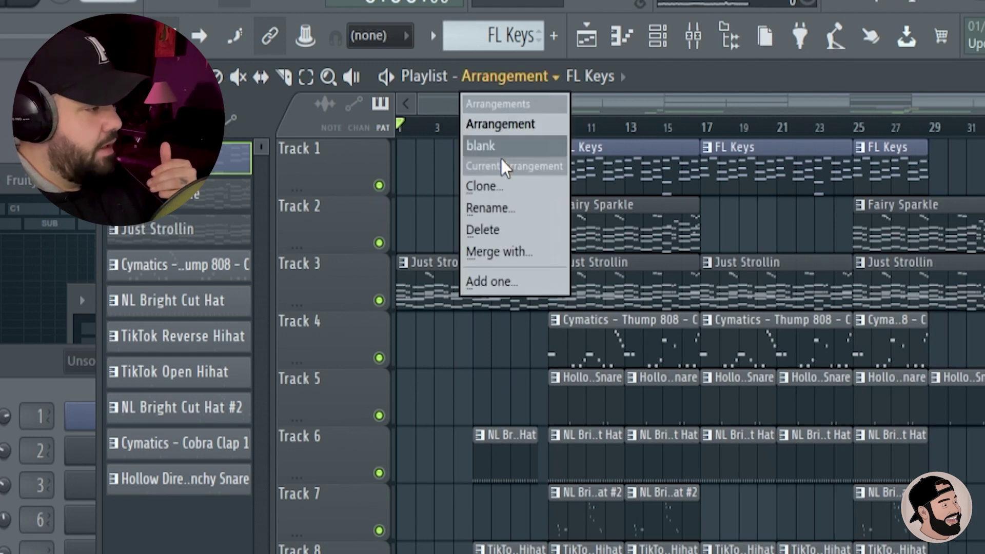
click(505, 190)
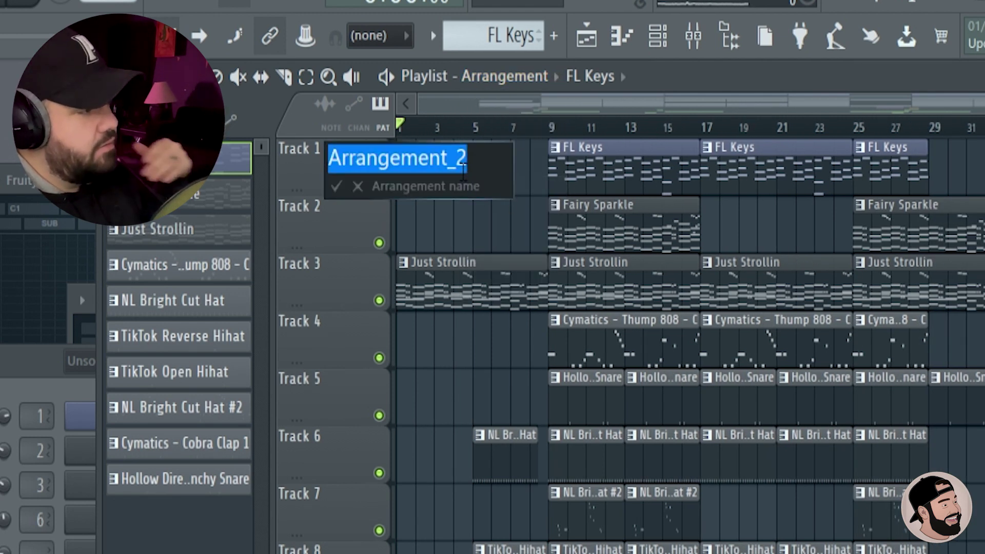
click(463, 167)
key(BackSpace)
key(BackSpace)
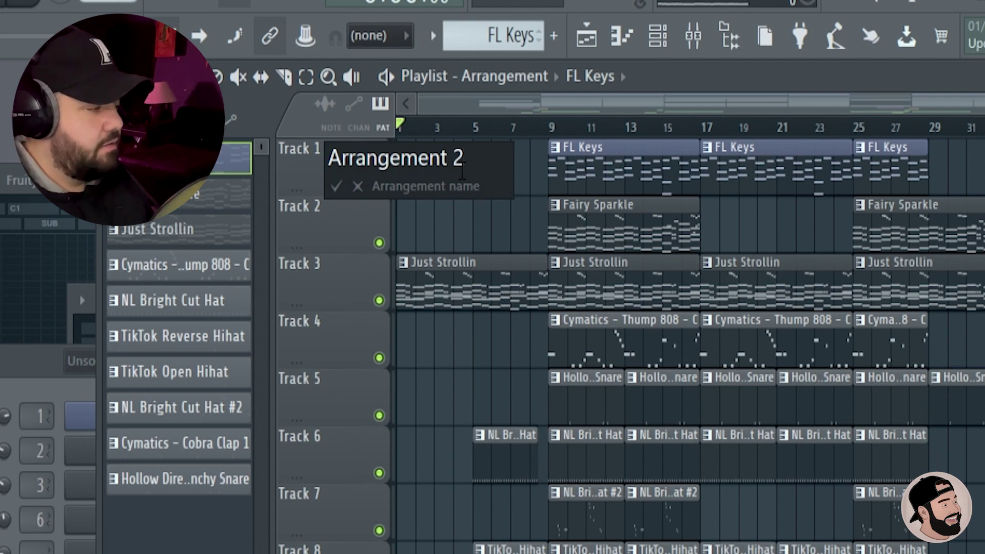
key(Return)
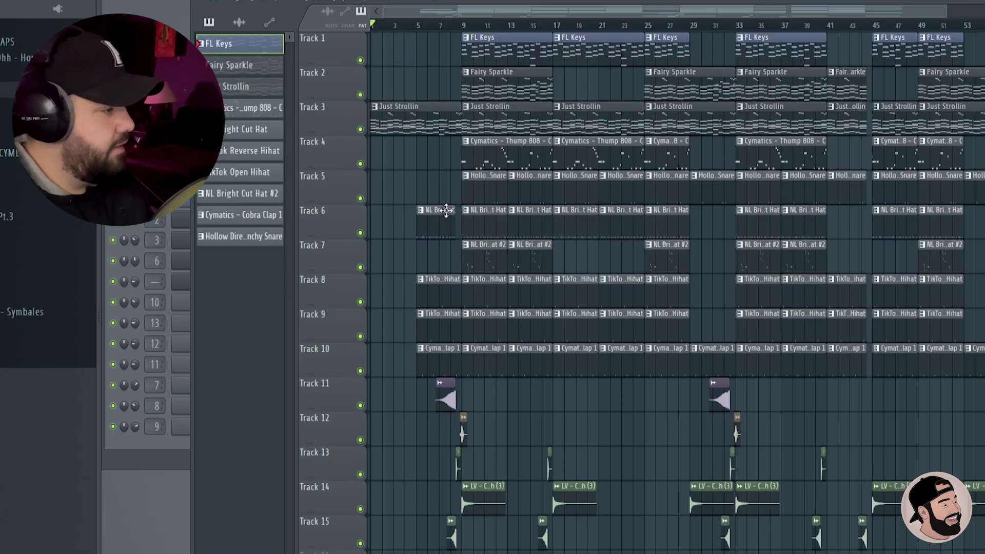
Step: Rework the cloned intro with FL Keys and Fairy Sparkle from bar 1, no Just Strollin, and added hat and snare clips before bar 9
scroll(348, 209, up, 4)
drag(658, 53, 335, 49)
scroll(468, 98, down, 2)
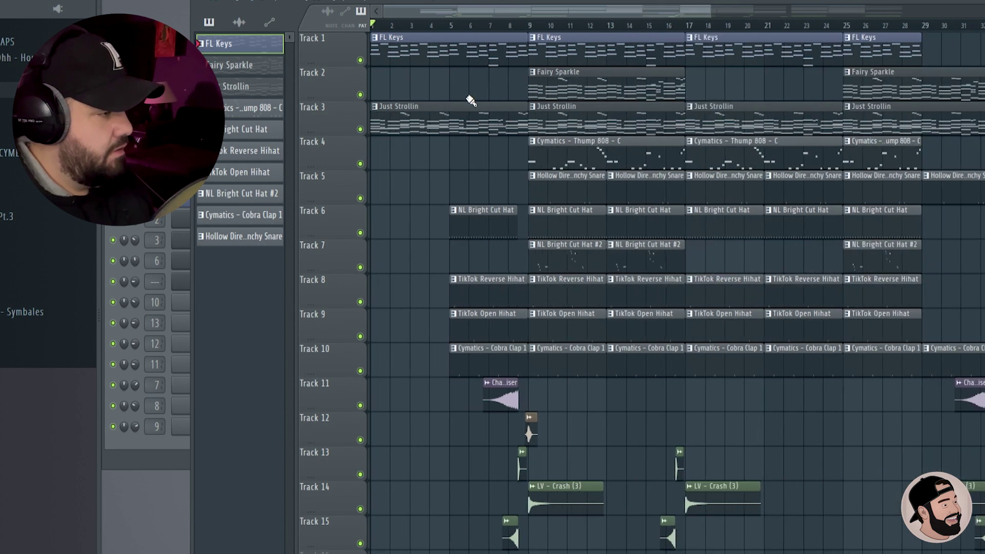
right_click(567, 44)
scroll(457, 238, up, 1)
drag(500, 219, 364, 207)
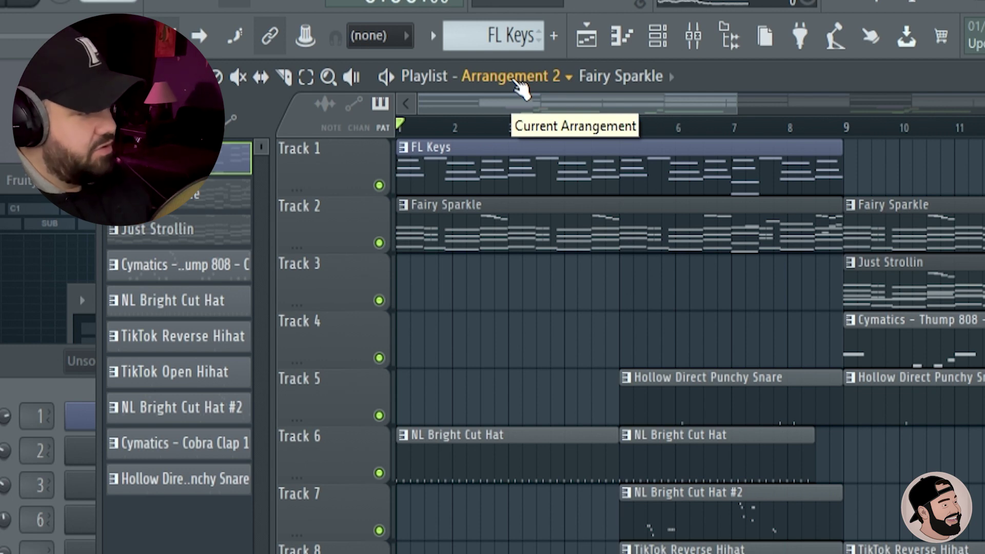
Step: Switch the playlist from Arrangement 2 back to the original Arrangement
click(516, 80)
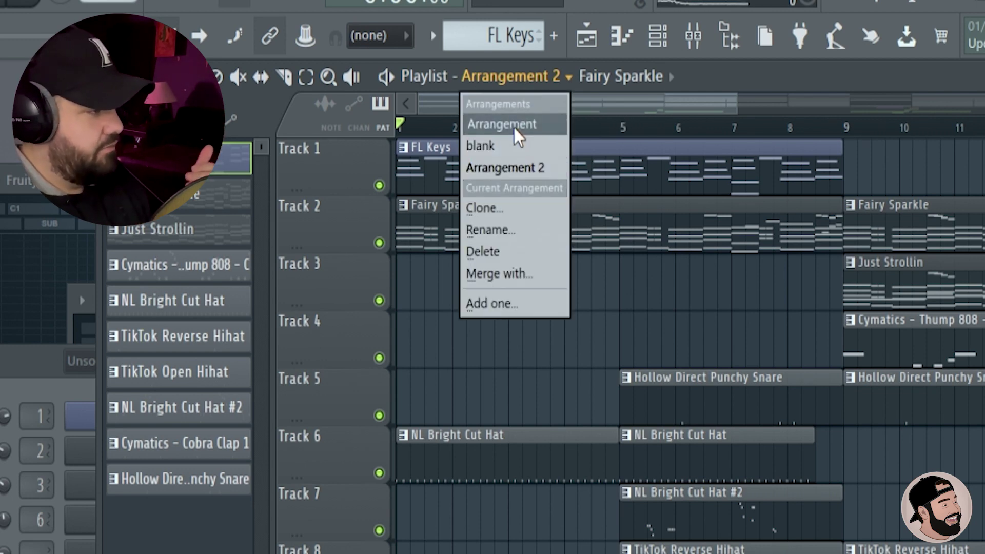
click(516, 125)
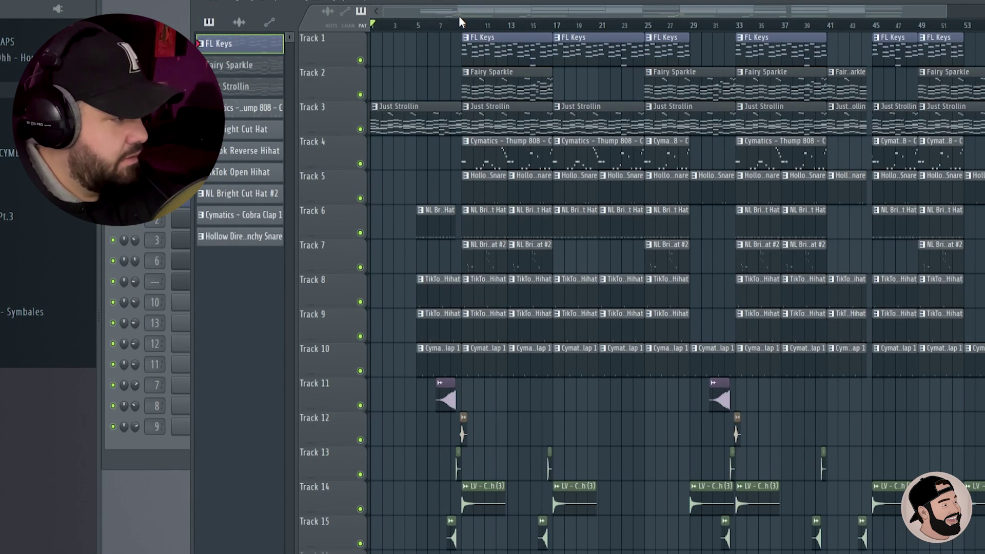